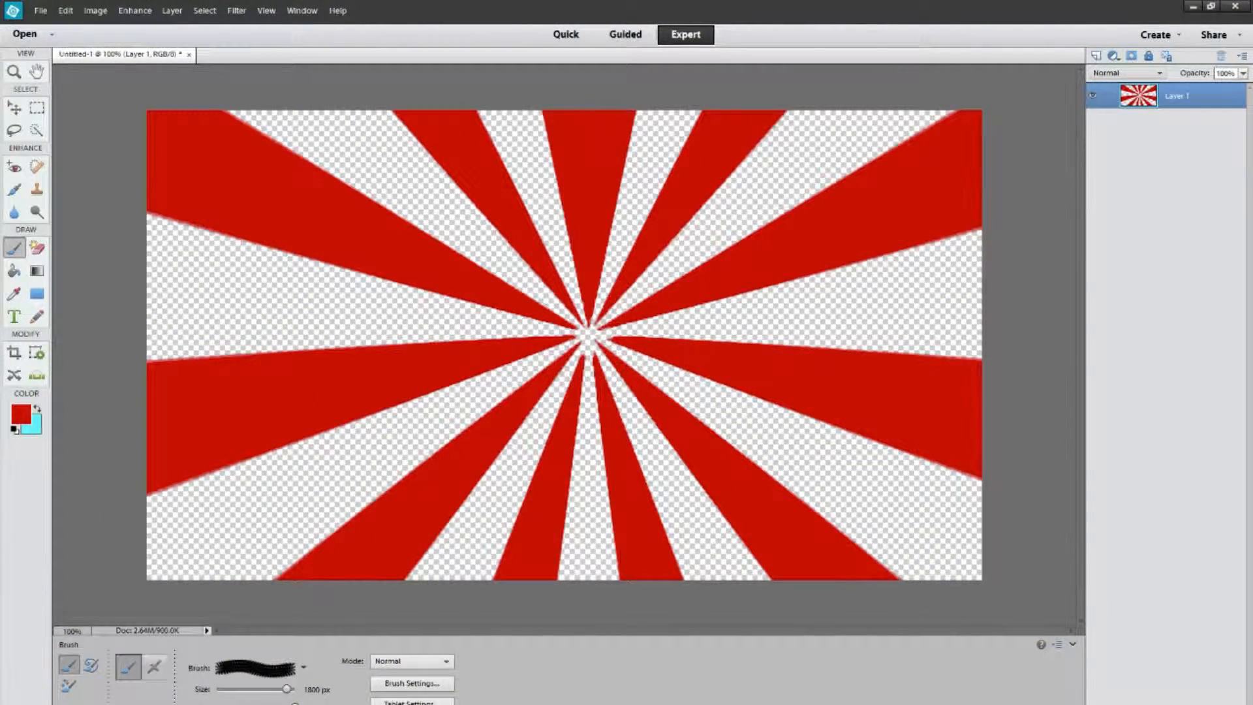
# Close the untitled red sunburst document
pyautogui.click(14, 108)
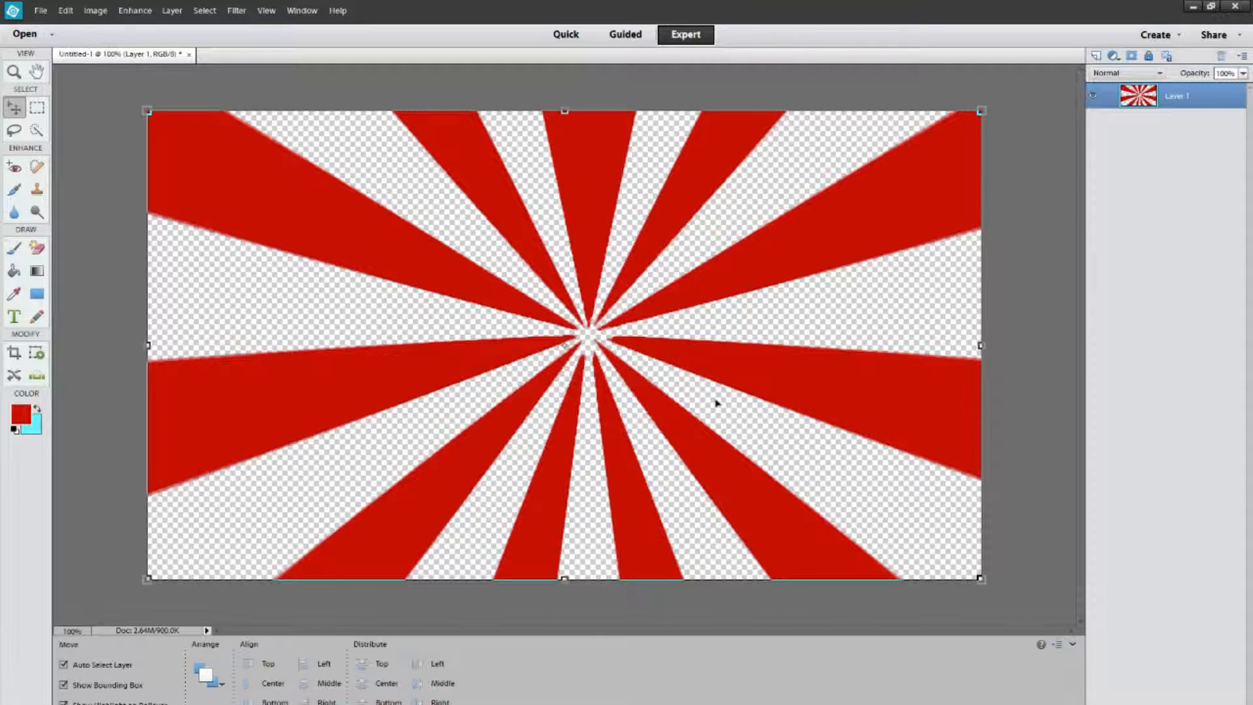
pyautogui.click(189, 54)
pyautogui.click(628, 287)
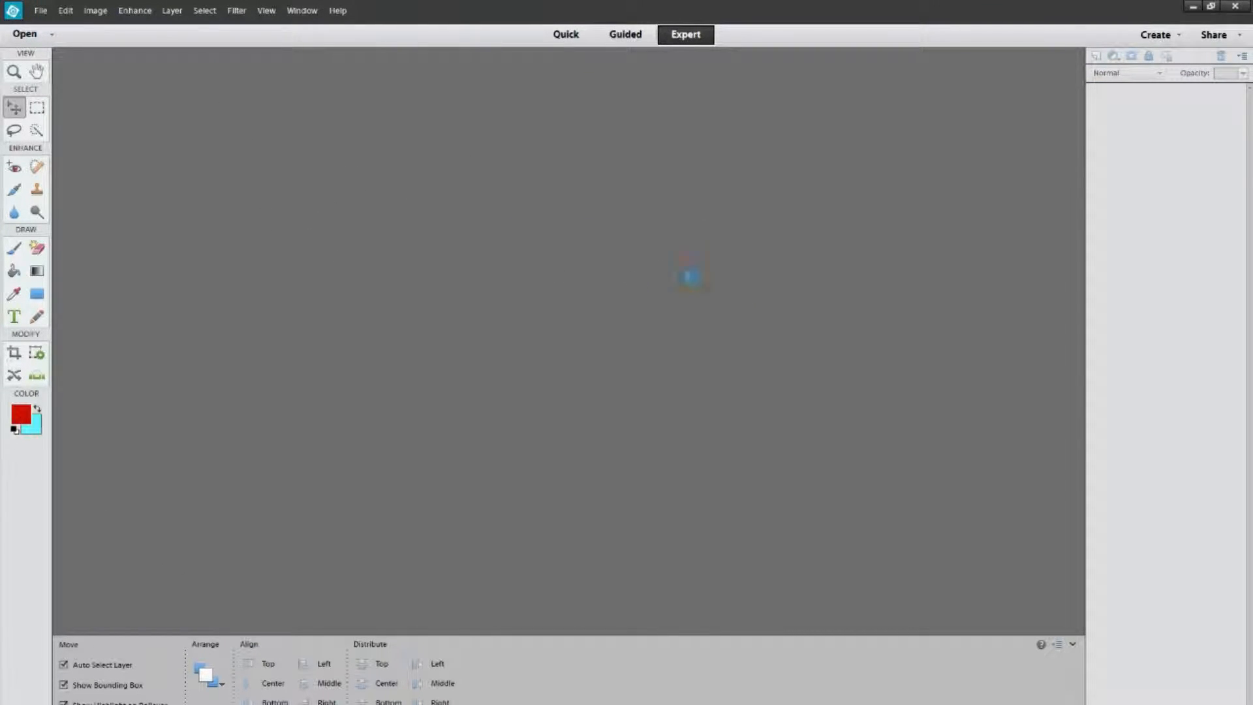
# Create a new RGB document 1800 pixels wide and 1600 pixels high with a transparent background
pyautogui.hotkey('ctrl', 'n')
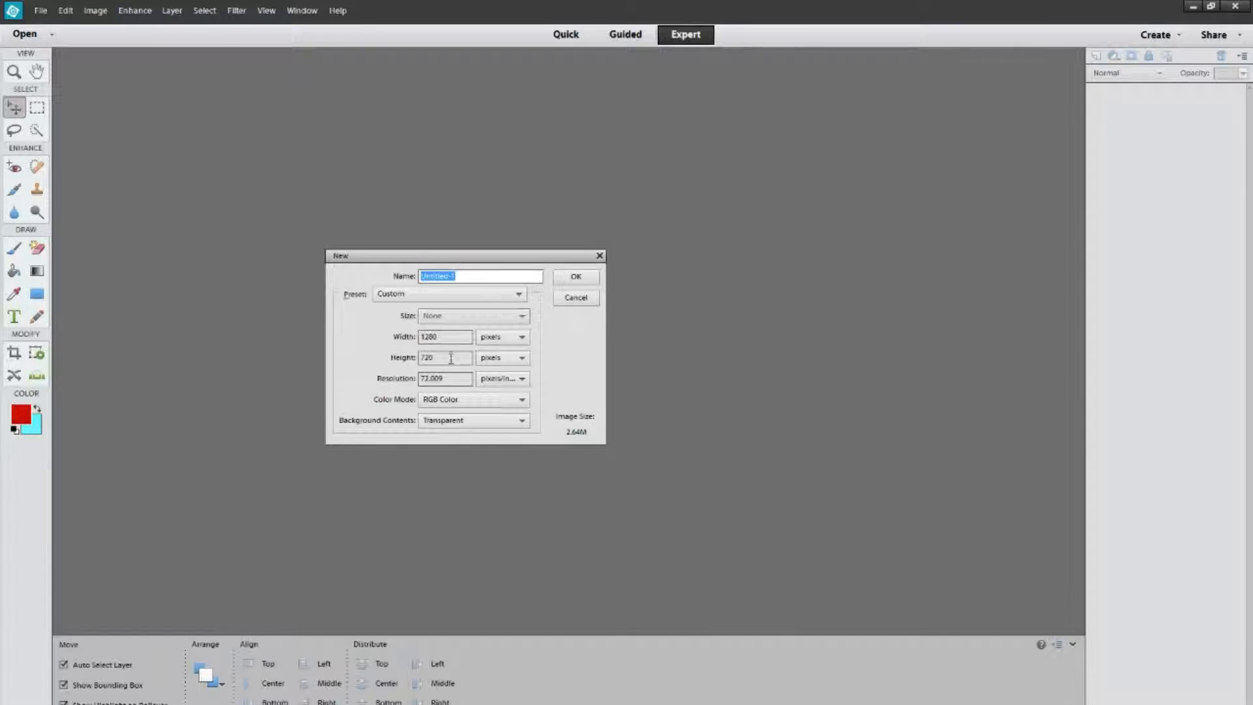
pyautogui.doubleClick(452, 338)
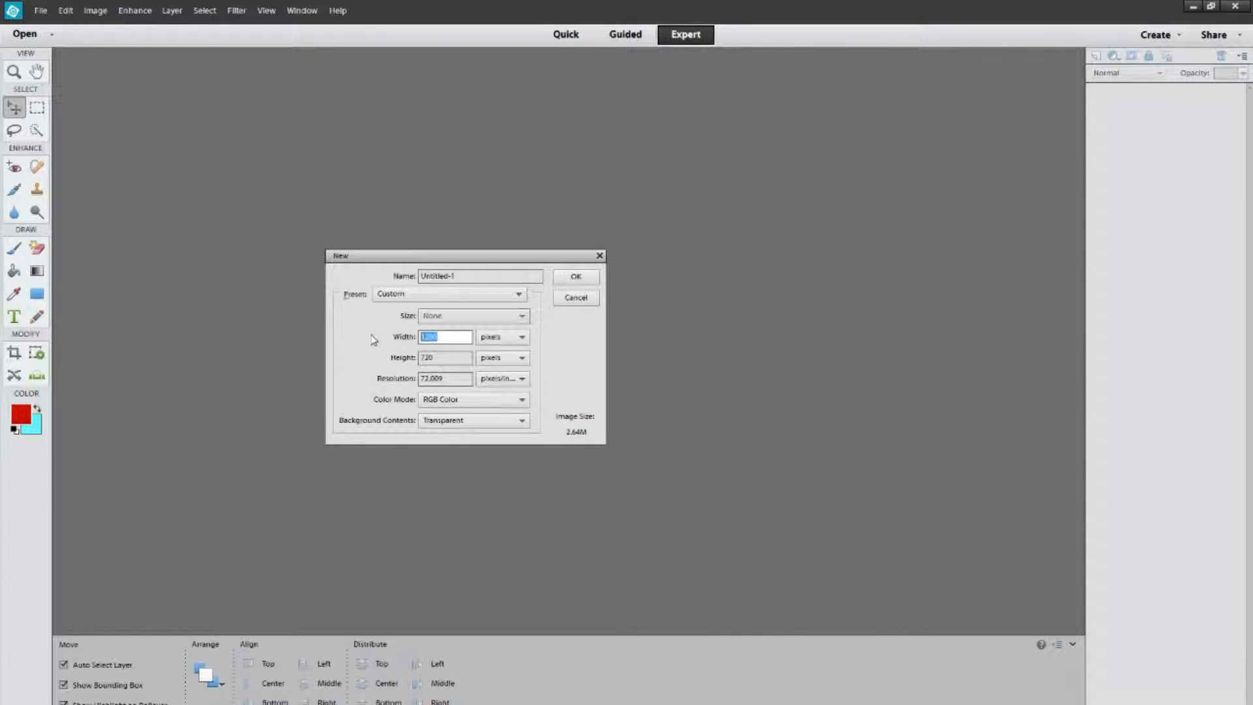
pyautogui.write('1800')
pyautogui.press('Tab')
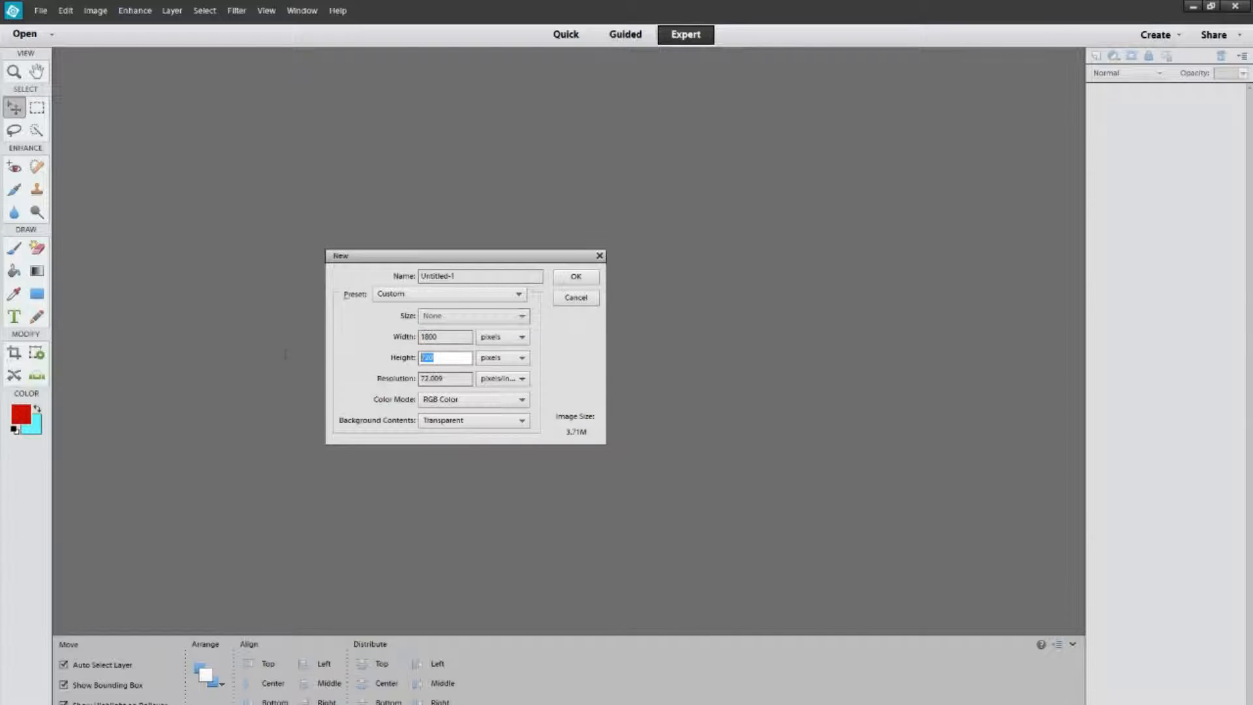
pyautogui.write('1600')
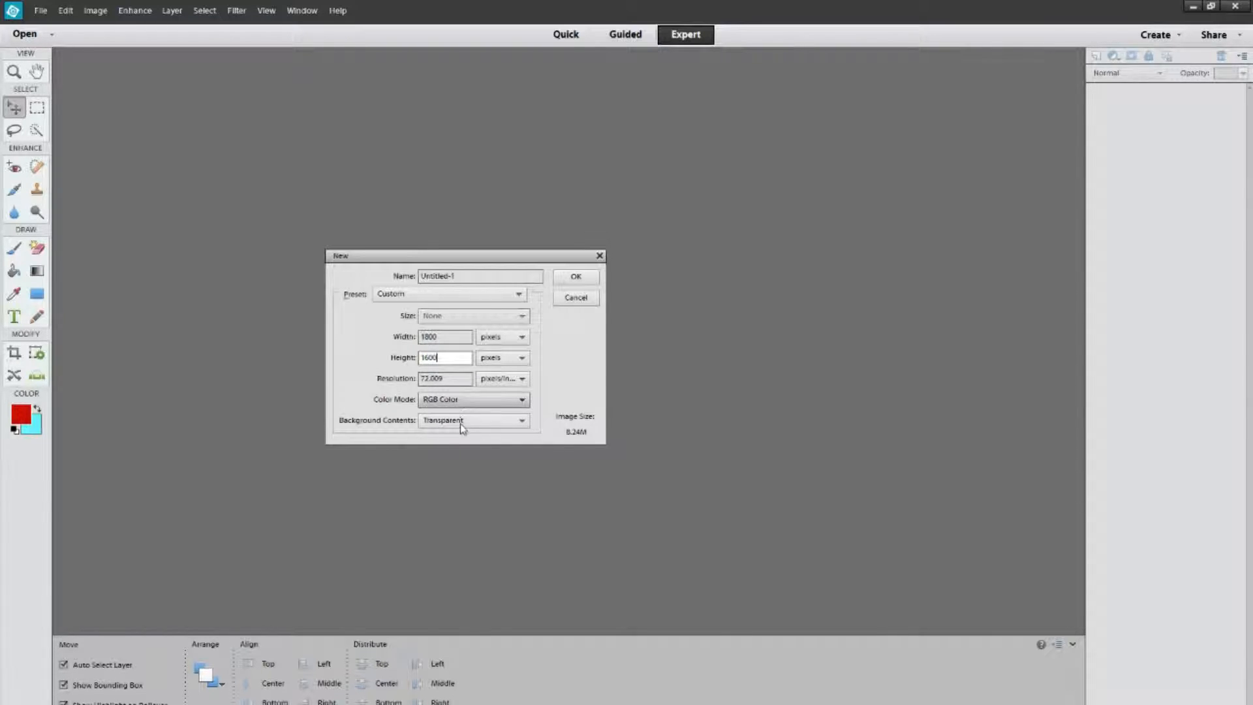
pyautogui.click(581, 277)
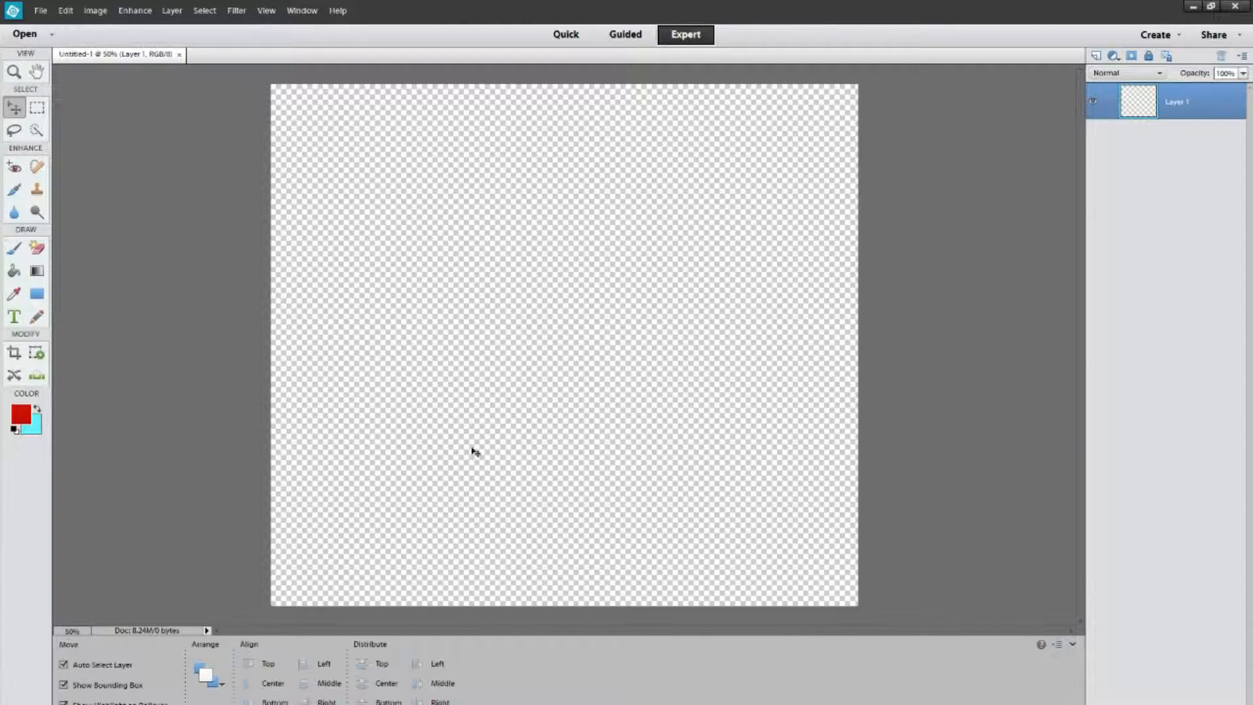
# Fill the canvas with a linear black-to-white gradient running straight down from the top edge to the bottom edge
pyautogui.click(38, 273)
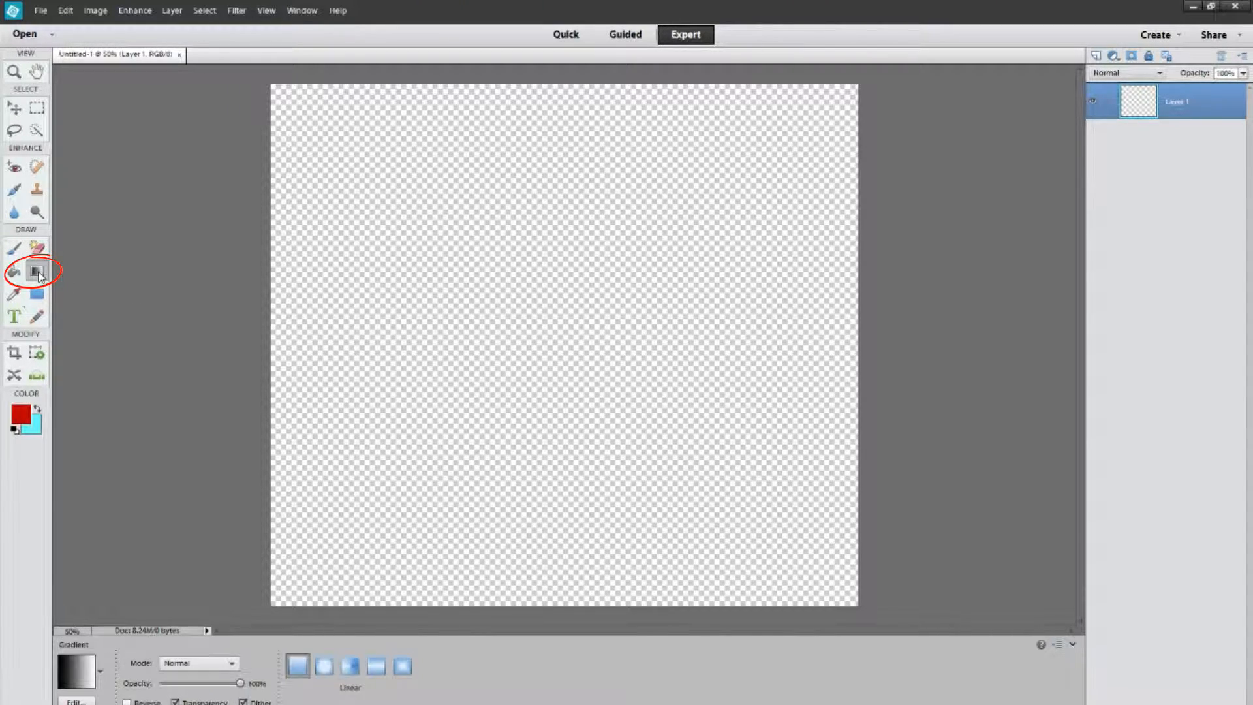
pyautogui.click(100, 671)
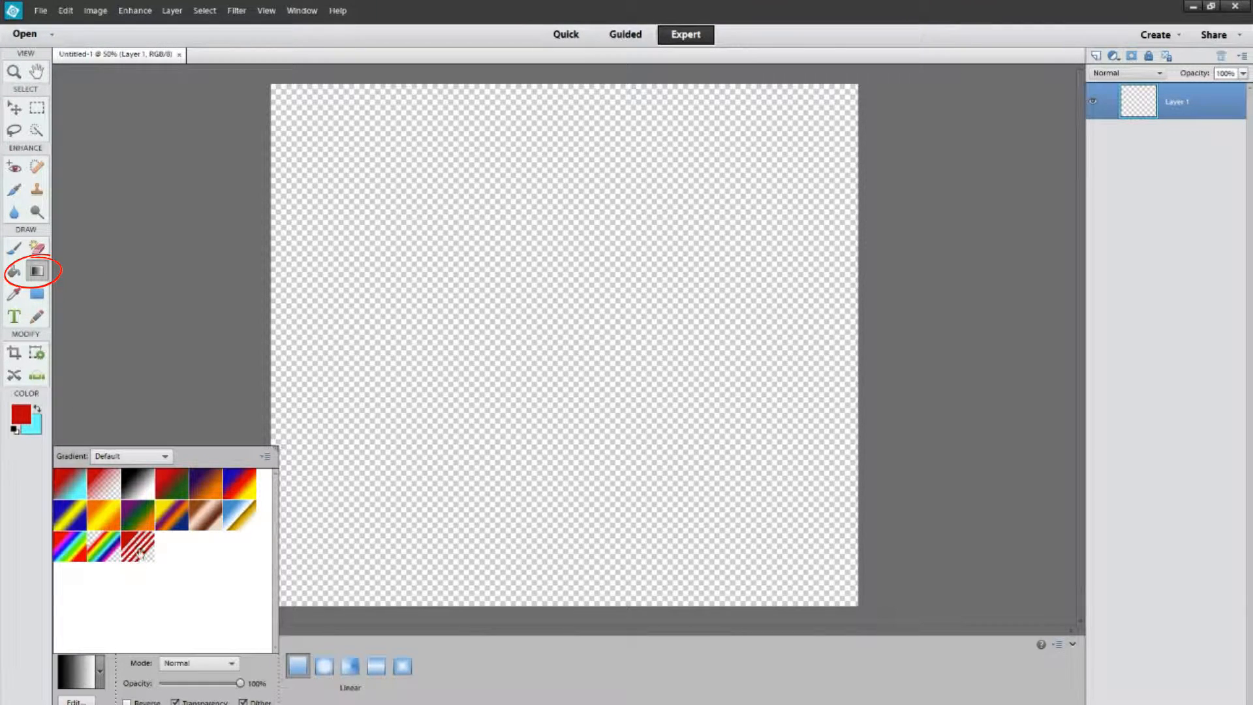
pyautogui.click(165, 354)
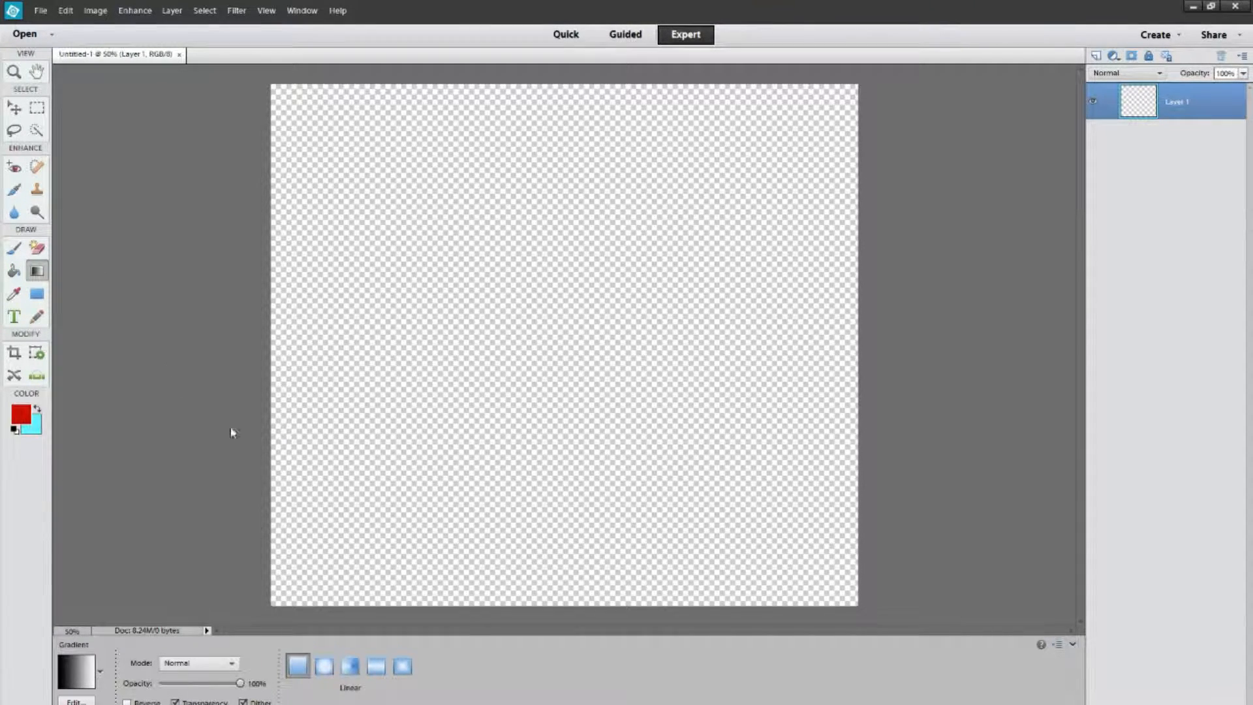
pyautogui.click(295, 670)
pyautogui.moveTo(565, 83)
pyautogui.mouseDown()
pyautogui.moveTo(581, 508)
pyautogui.moveTo(568, 614)
pyautogui.mouseUp()
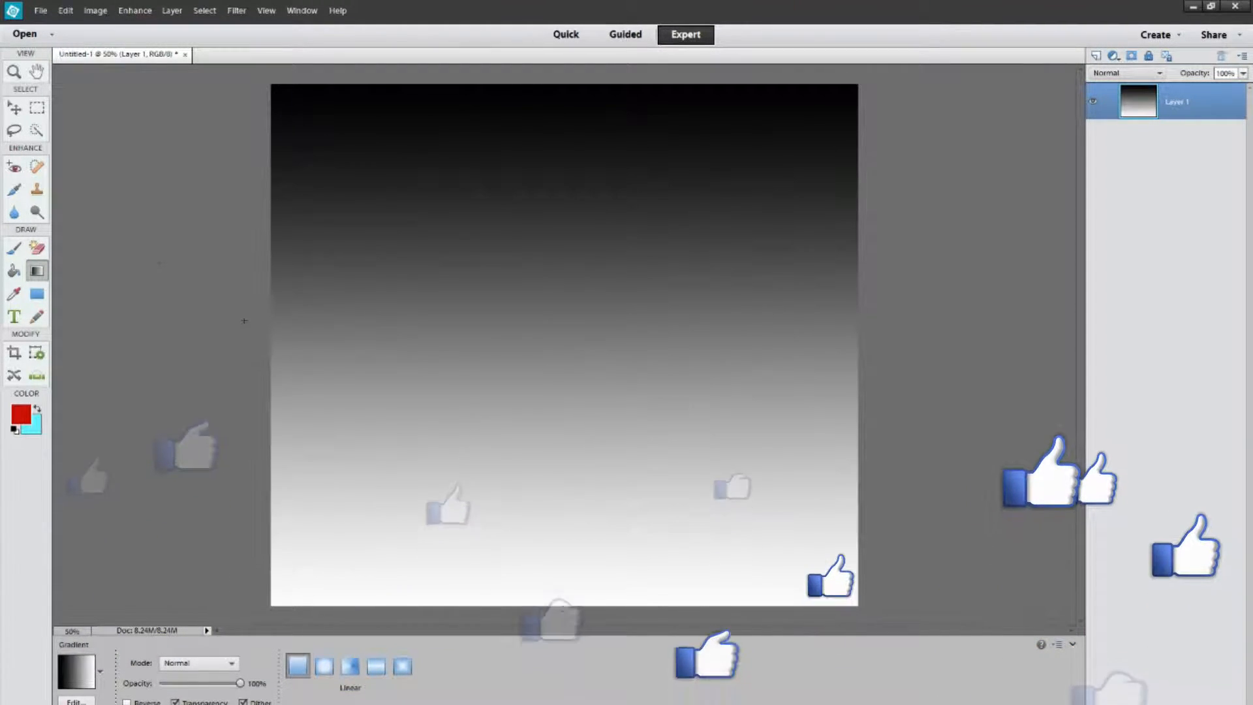
# Apply a sine Wave distortion to the gradient with 999 generators, wavelength 71 to 72, amplitude 34 to 35 and 100% scale
pyautogui.click(239, 9)
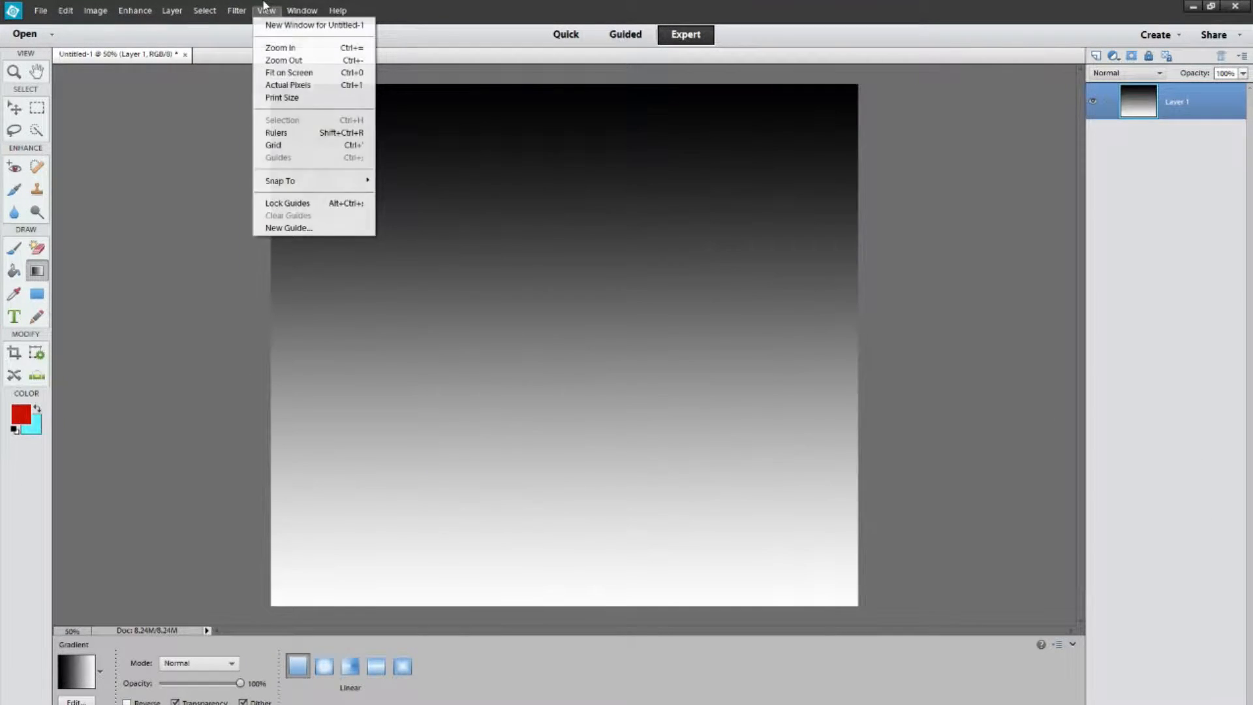
pyautogui.moveTo(302, 136)
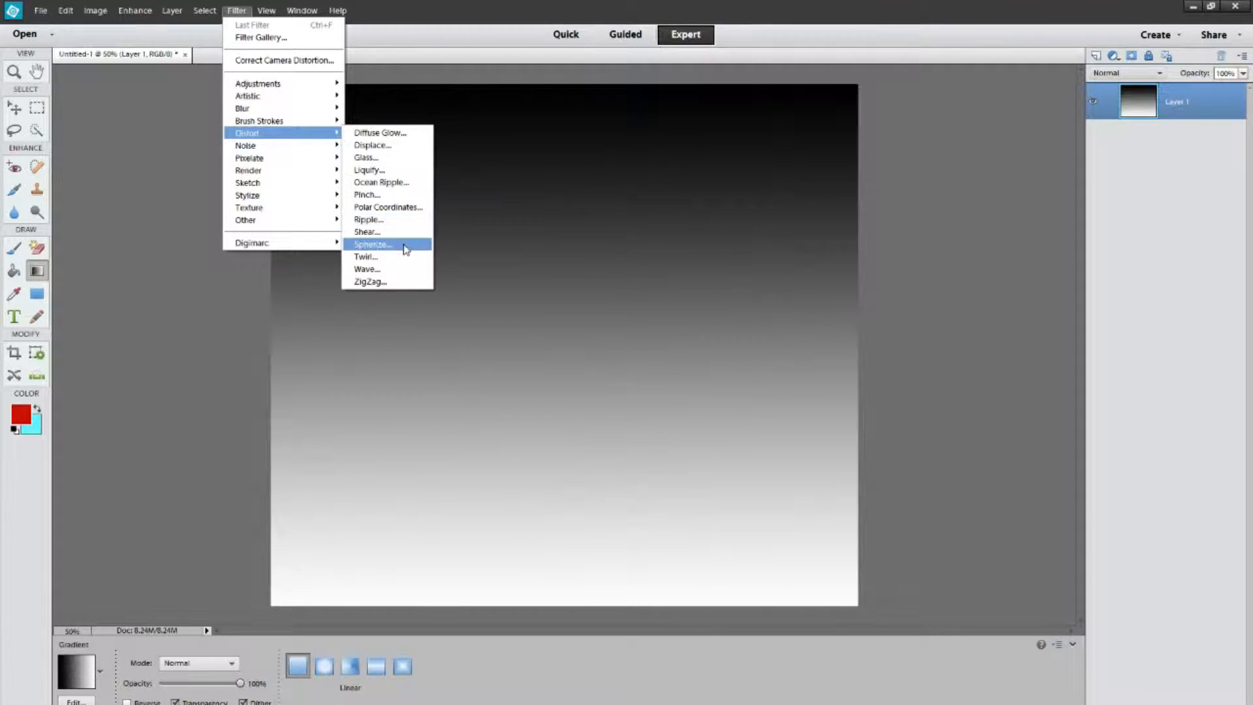
pyautogui.click(391, 268)
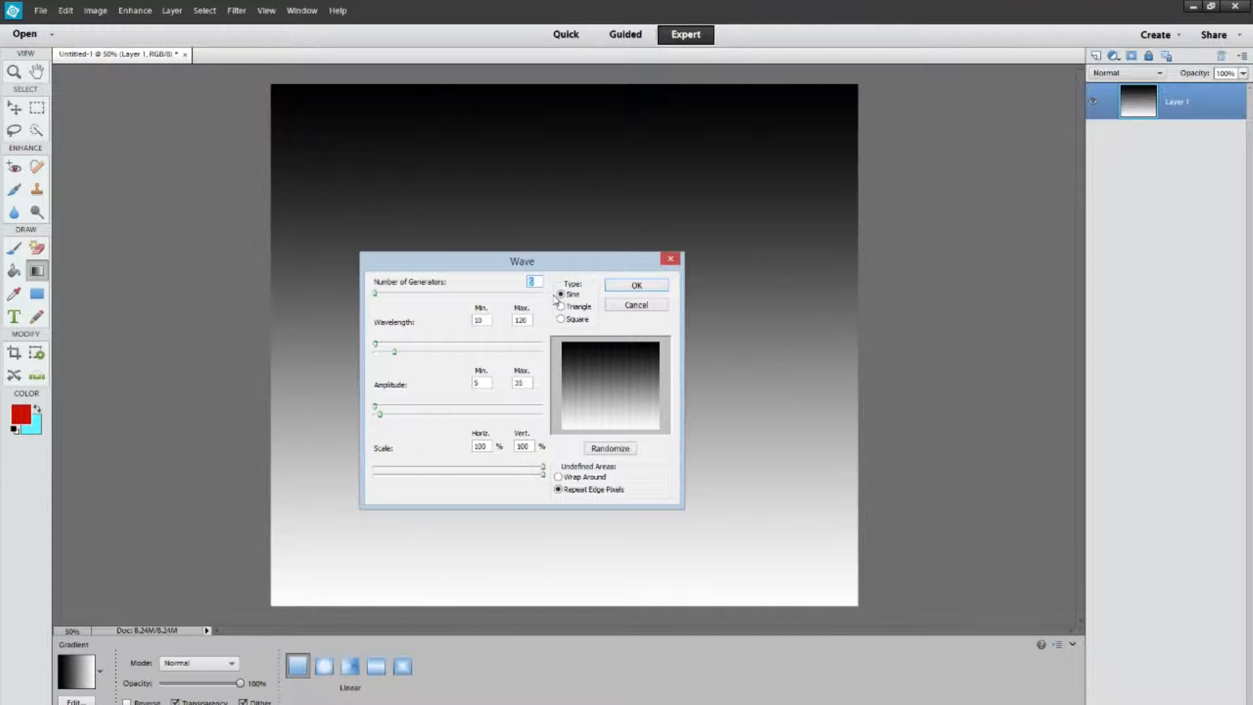
pyautogui.write('999')
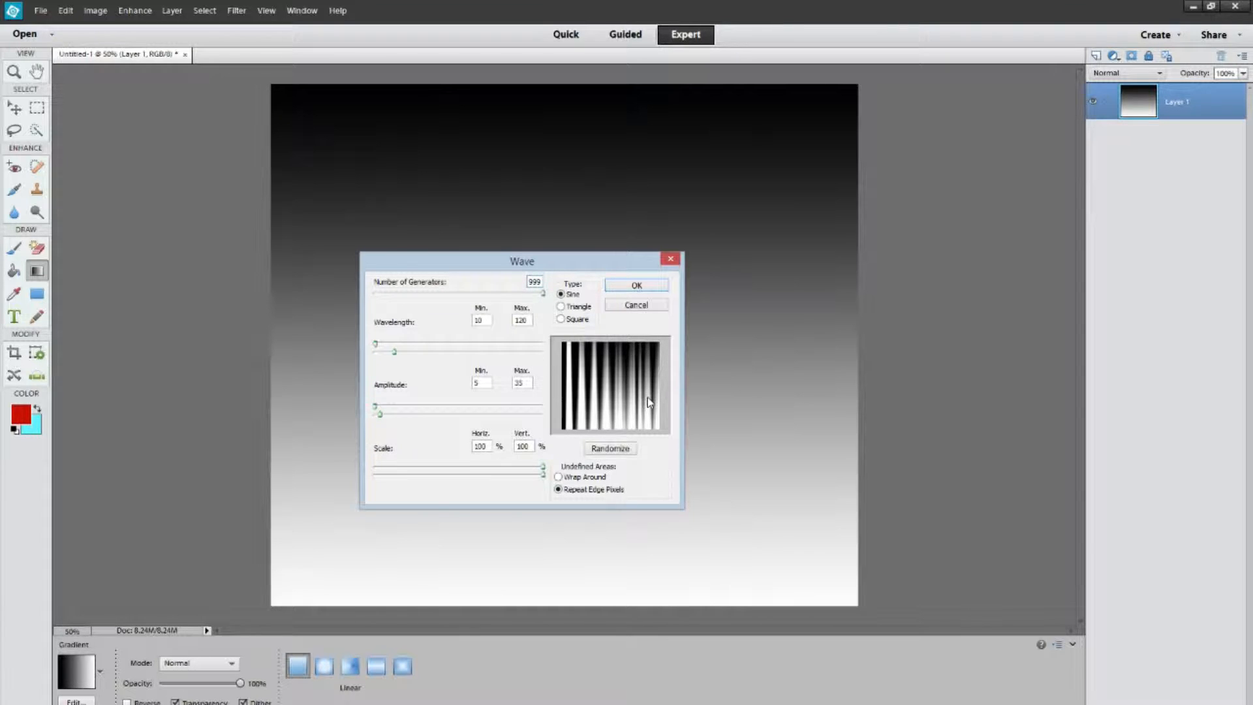
pyautogui.doubleClick(485, 322)
pyautogui.write('2')
pyautogui.press('Tab')
pyautogui.write('72')
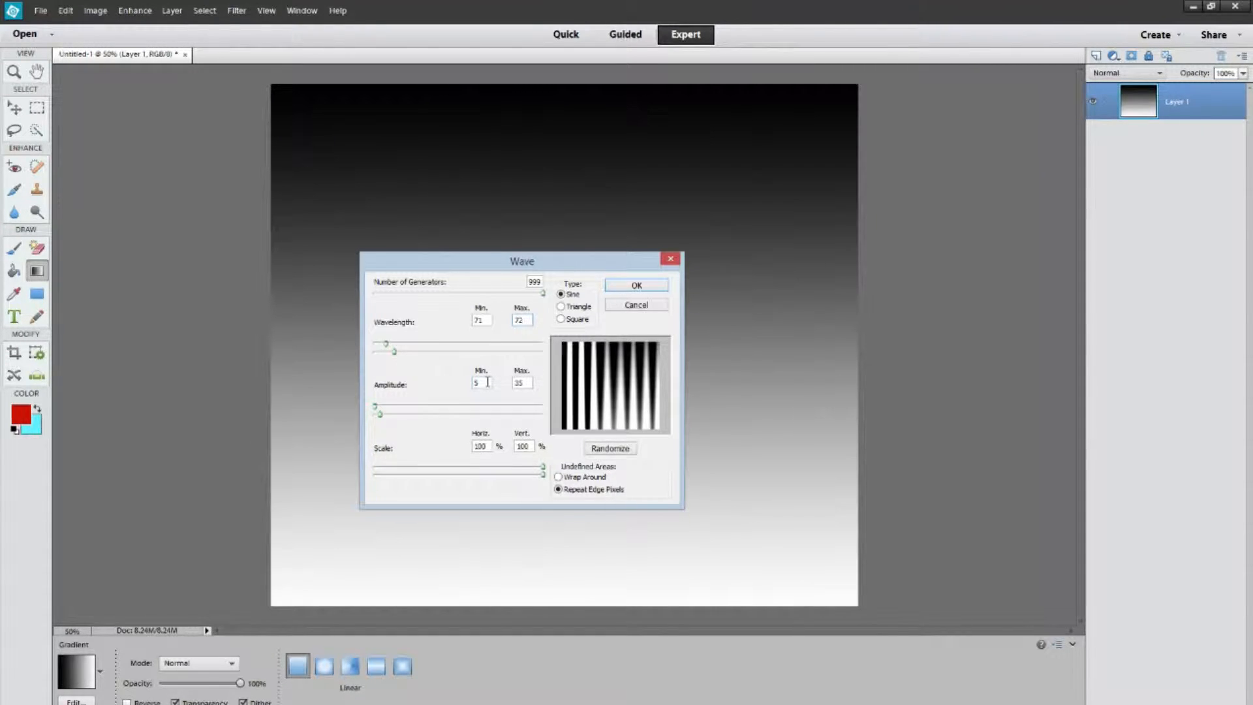
pyautogui.press('Tab')
pyautogui.write('34')
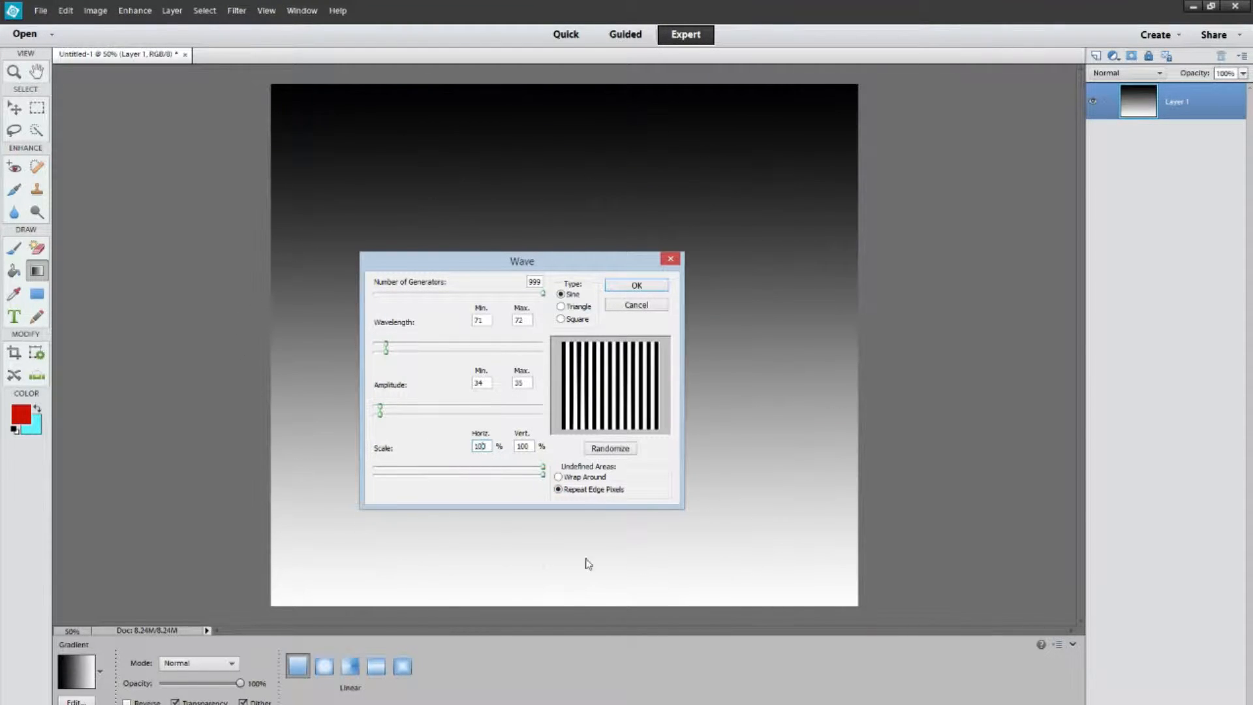
pyautogui.click(636, 286)
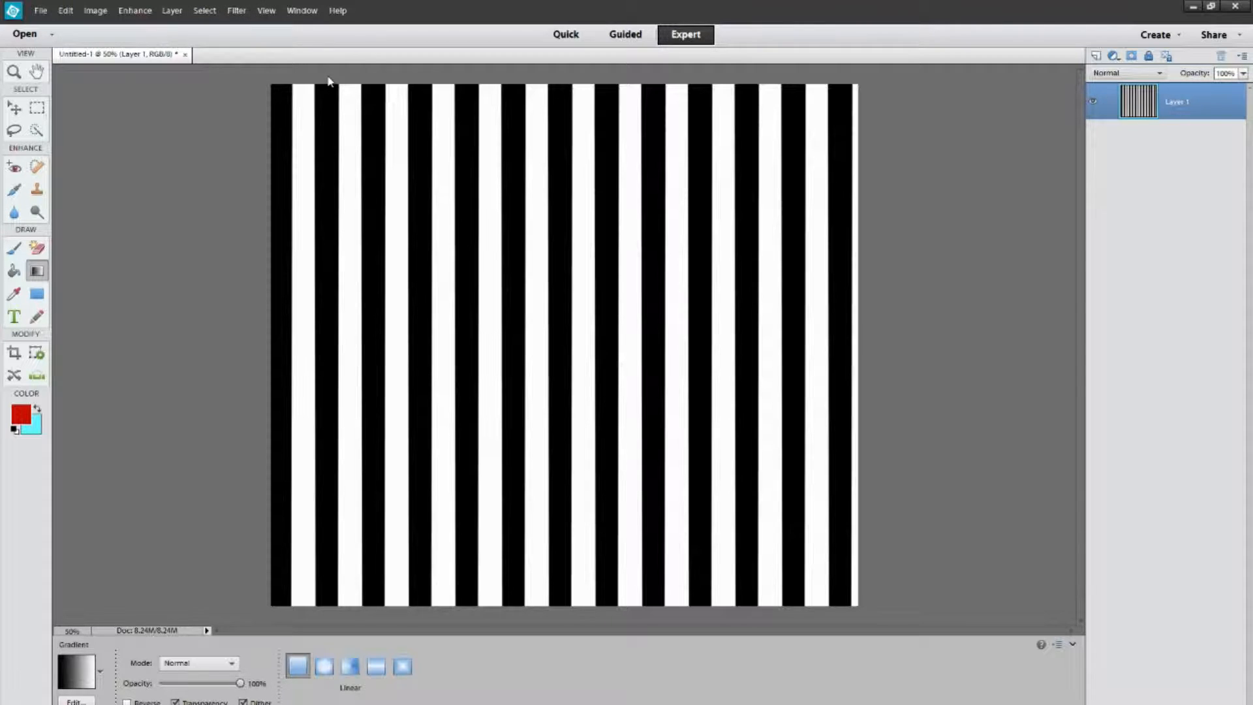
# Turn the vertical stripes into a sunburst with the Polar Coordinates filter set to Rectangular to Polar
pyautogui.click(242, 13)
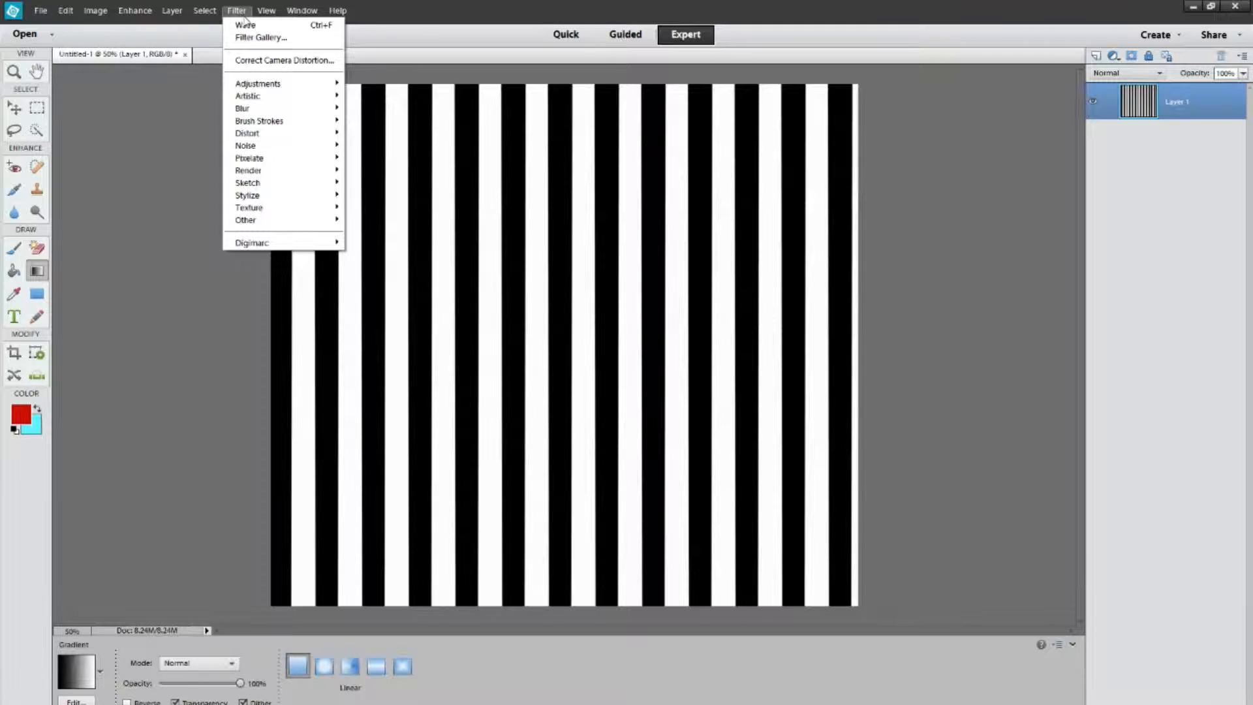
pyautogui.moveTo(289, 140)
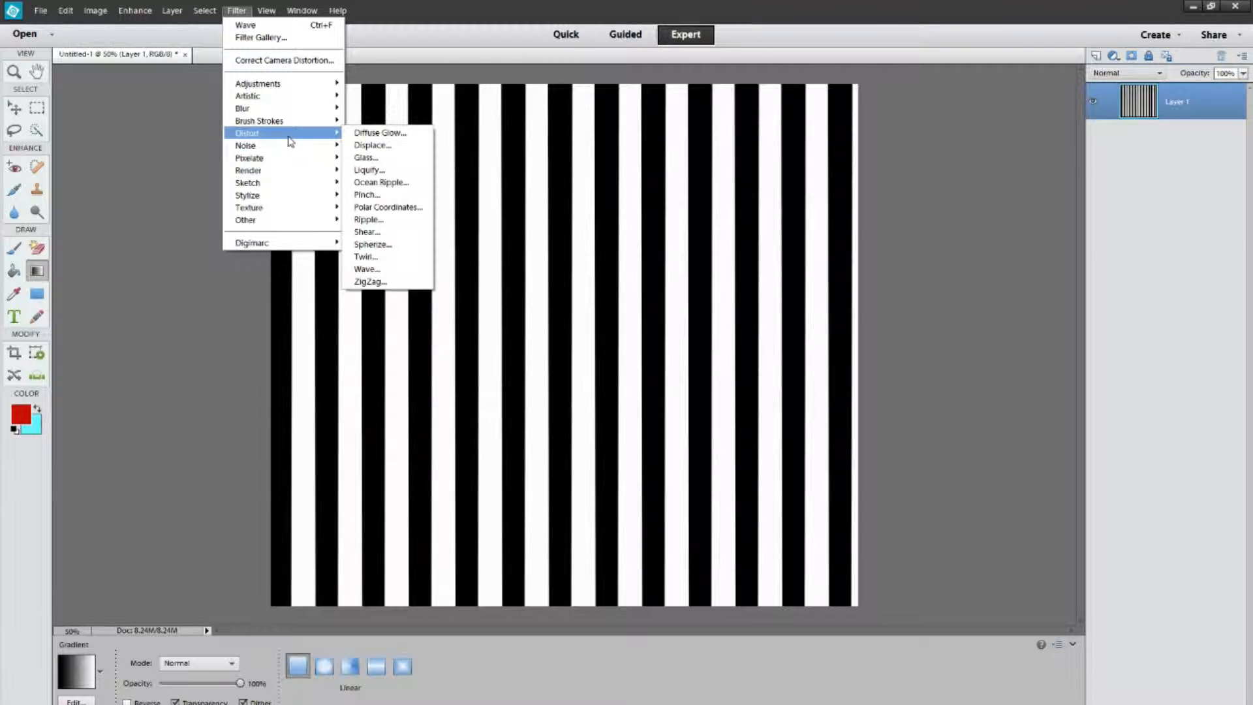
pyautogui.click(240, 10)
pyautogui.click(239, 11)
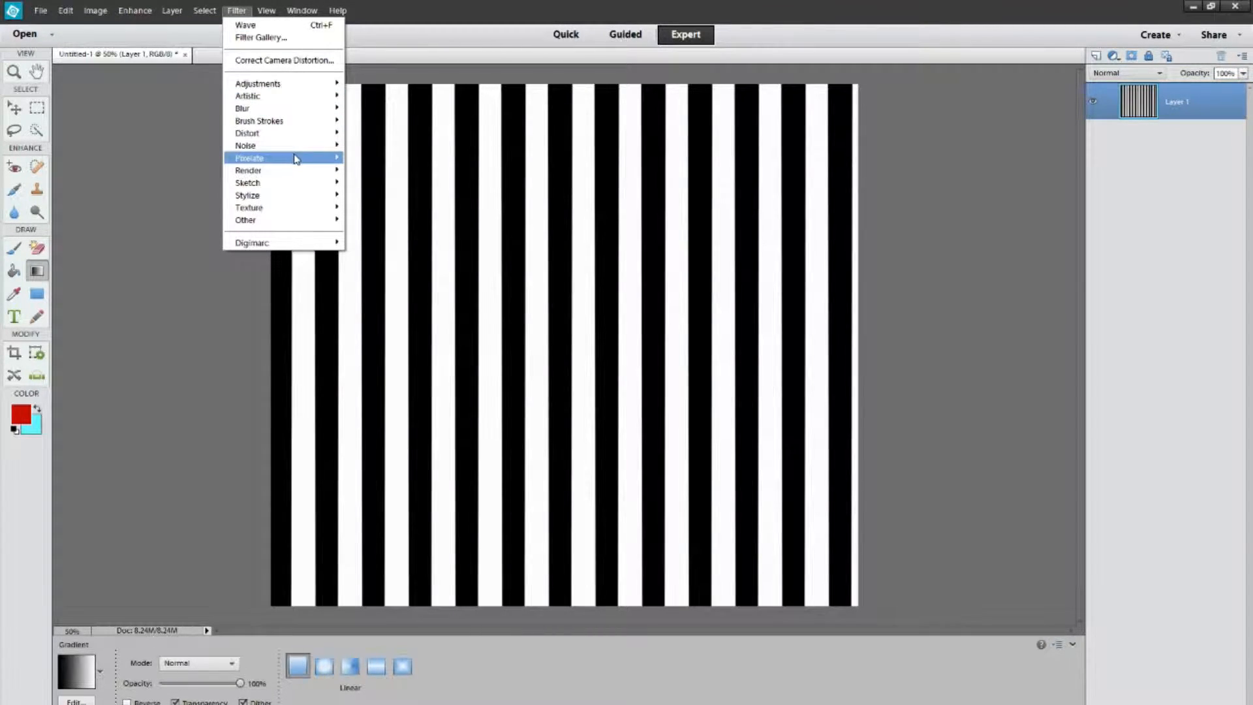
pyautogui.moveTo(311, 137)
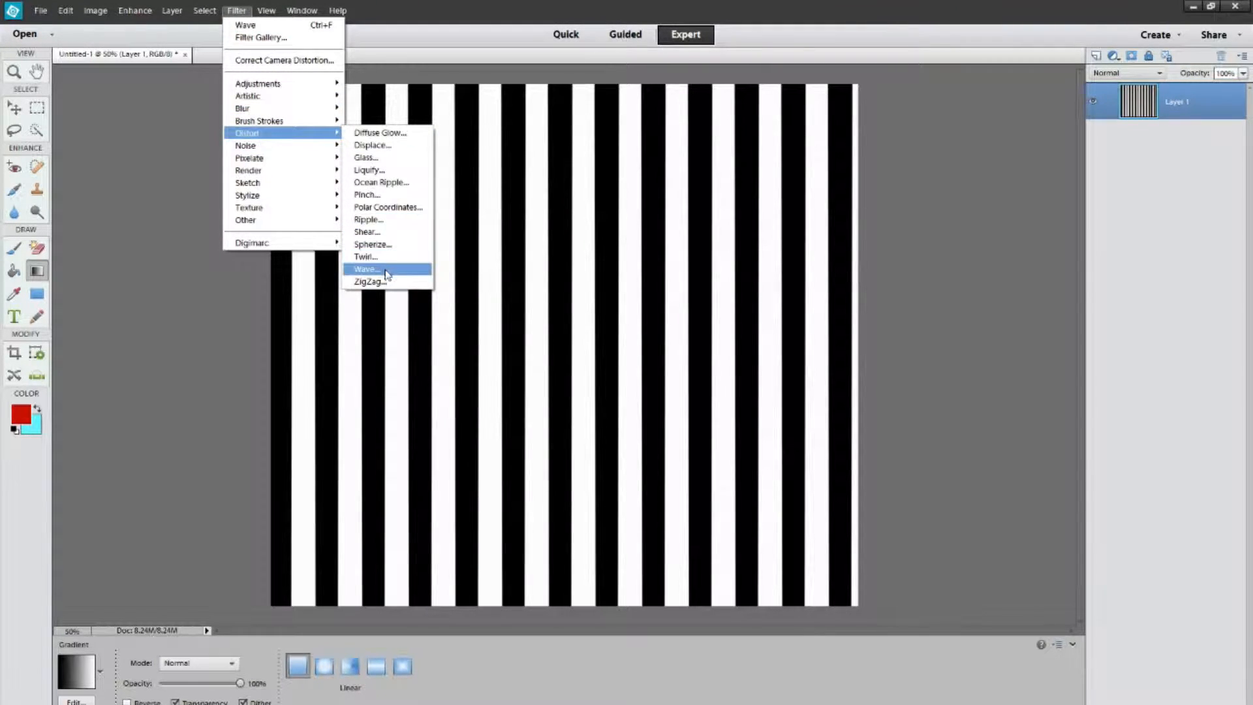
pyautogui.click(399, 210)
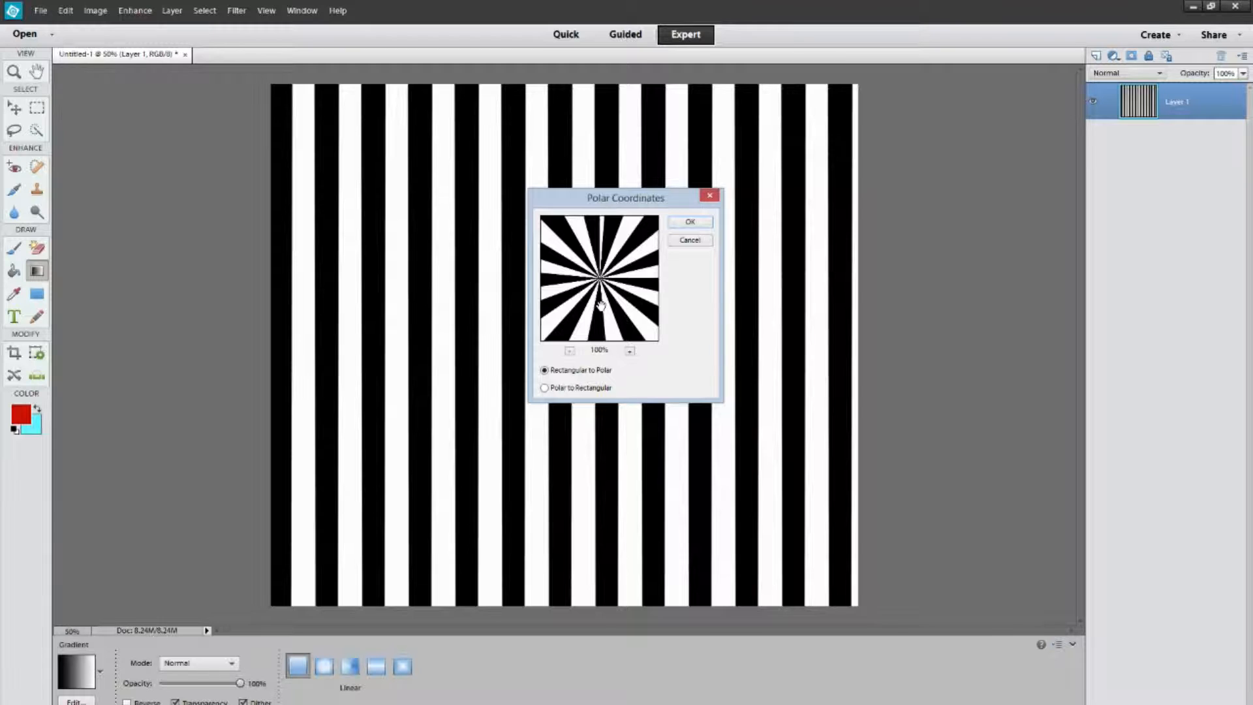
pyautogui.click(545, 389)
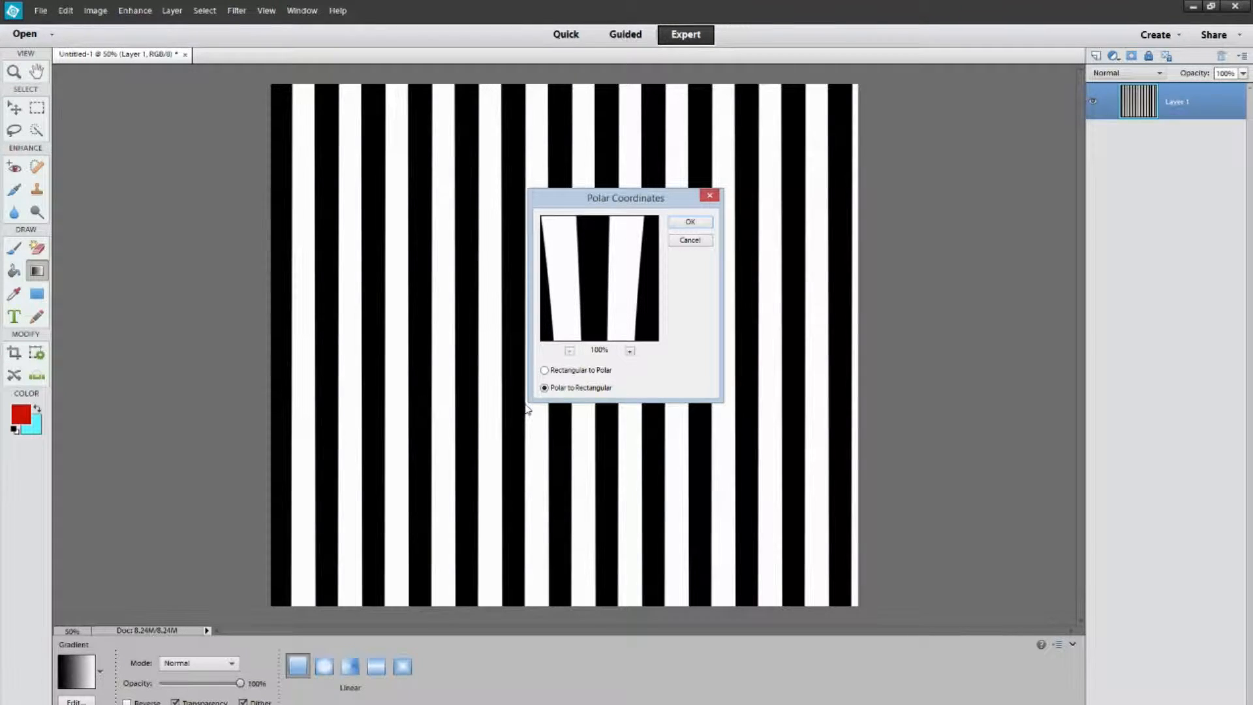
pyautogui.click(544, 370)
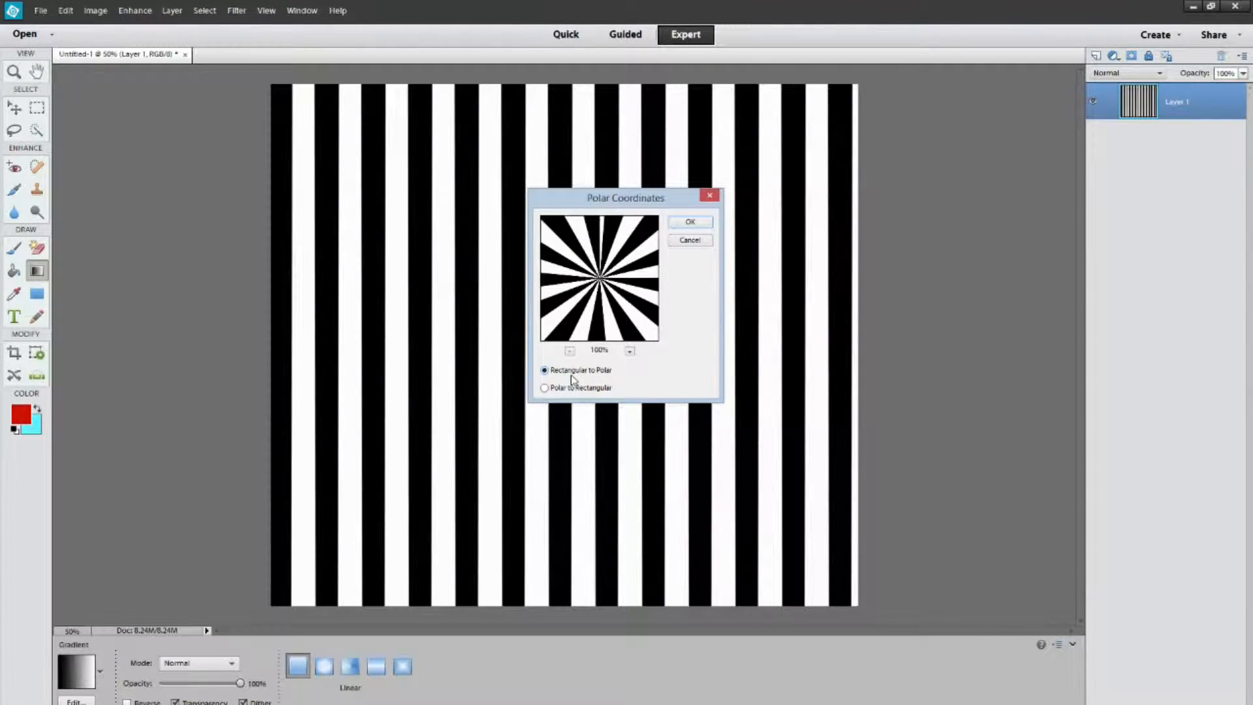
pyautogui.click(689, 225)
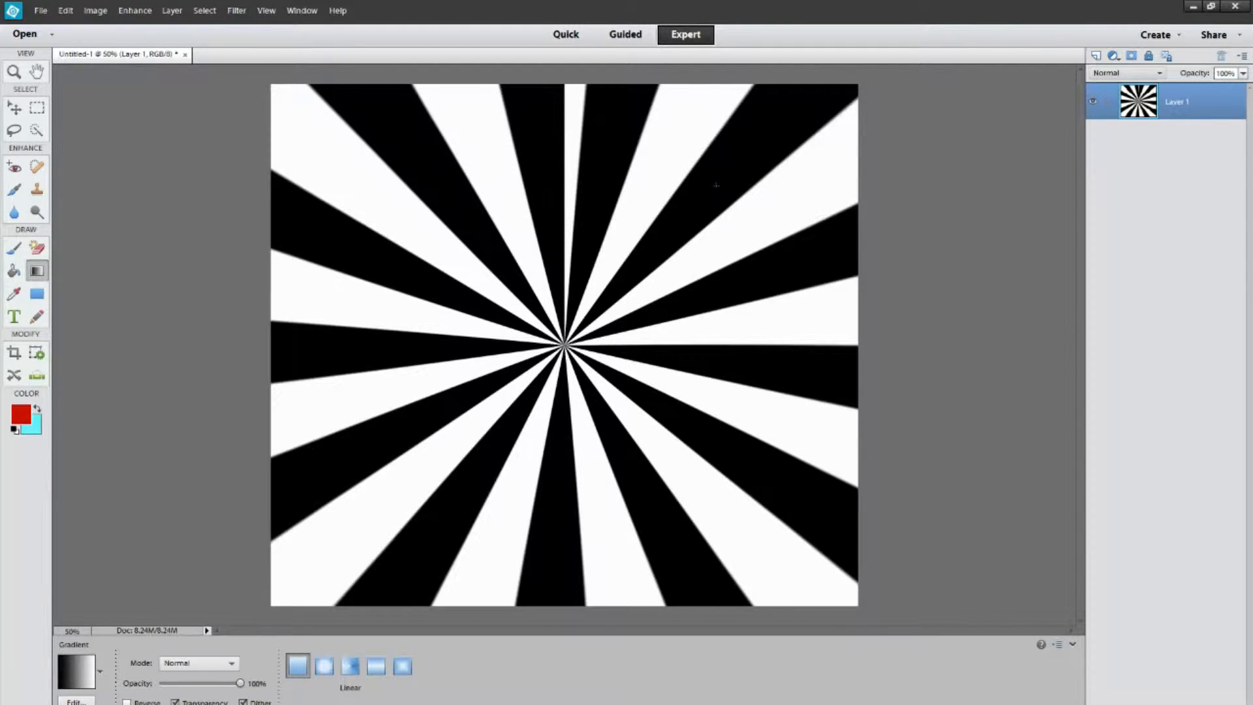
# Add a new empty layer and place it beneath the sunburst layer
pyautogui.click(1096, 59)
pyautogui.moveTo(1174, 102); pyautogui.dragTo(1161, 168)
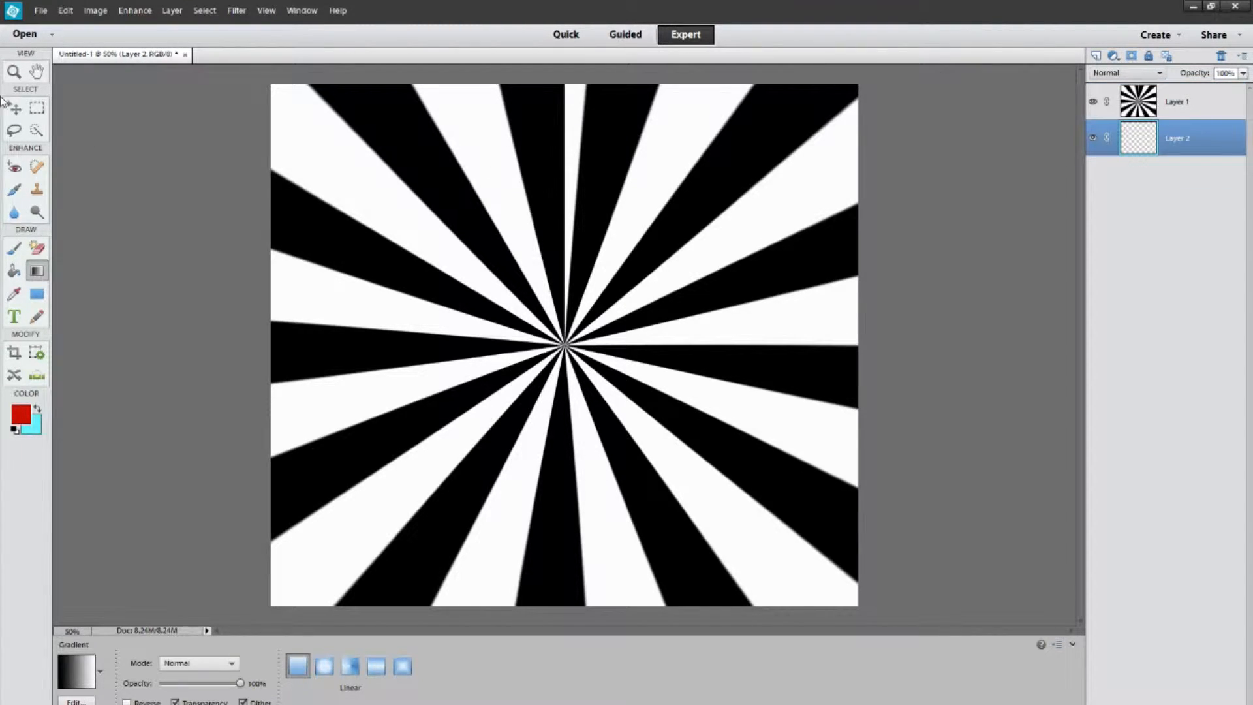
# Select the white rays from the upper-left corner counterclockwise to the lower middle with a 75 px Quick Selection brush, undoing any spill into black rays
pyautogui.click(36, 132)
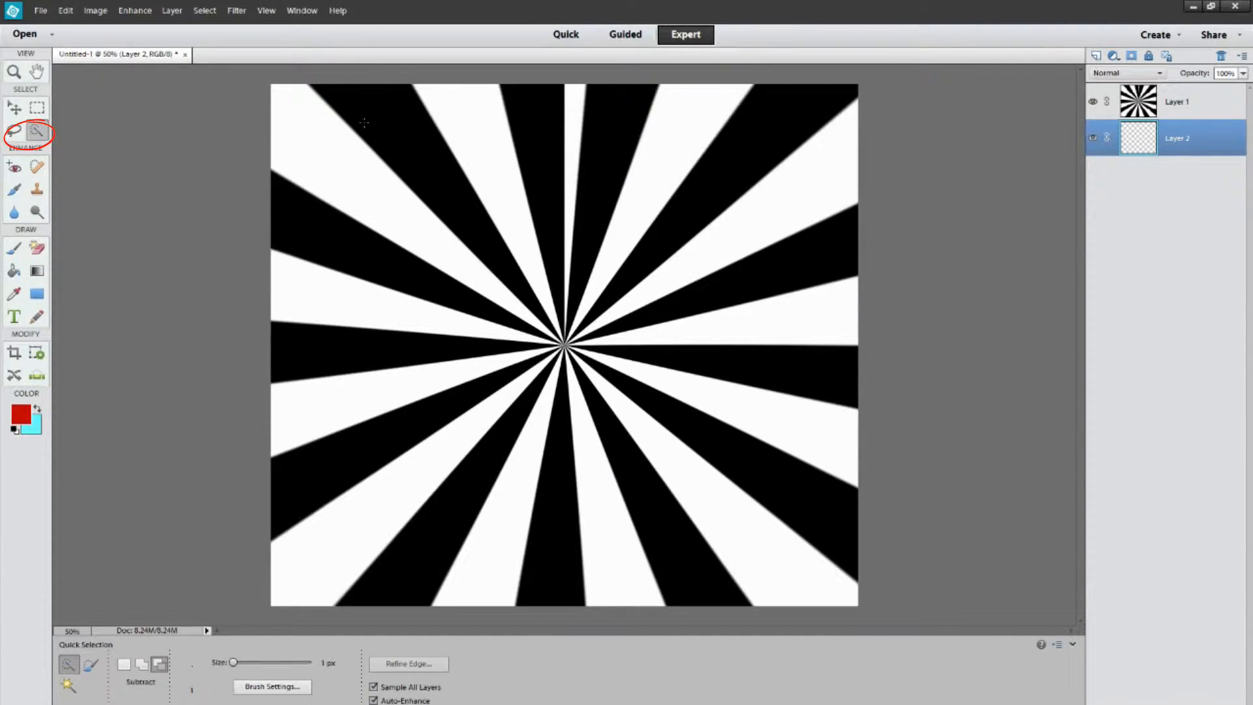
pyautogui.hotkey('ctrl', 'z')
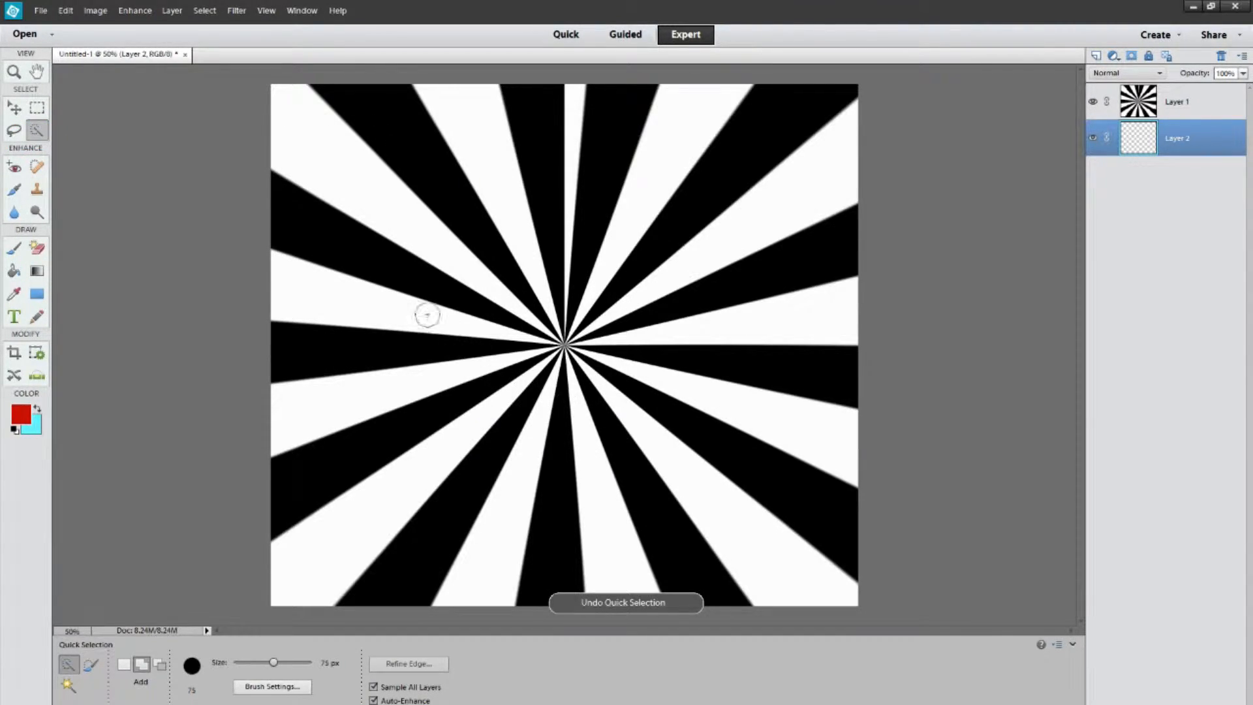
pyautogui.click(291, 122)
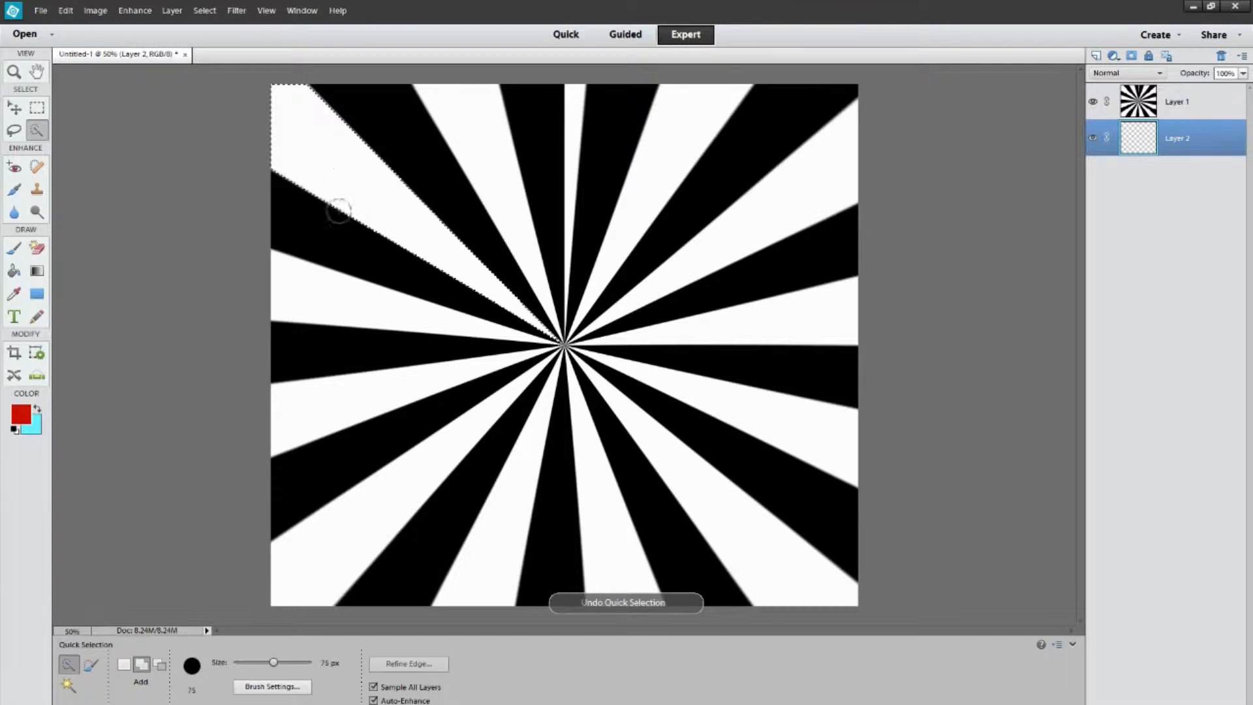
pyautogui.moveTo(392, 402)
pyautogui.mouseDown()
pyautogui.moveTo(323, 551)
pyautogui.moveTo(374, 511)
pyautogui.moveTo(513, 523)
pyautogui.moveTo(499, 556)
pyautogui.moveTo(526, 493)
pyautogui.moveTo(597, 528)
pyautogui.moveTo(602, 475)
pyautogui.mouseUp()
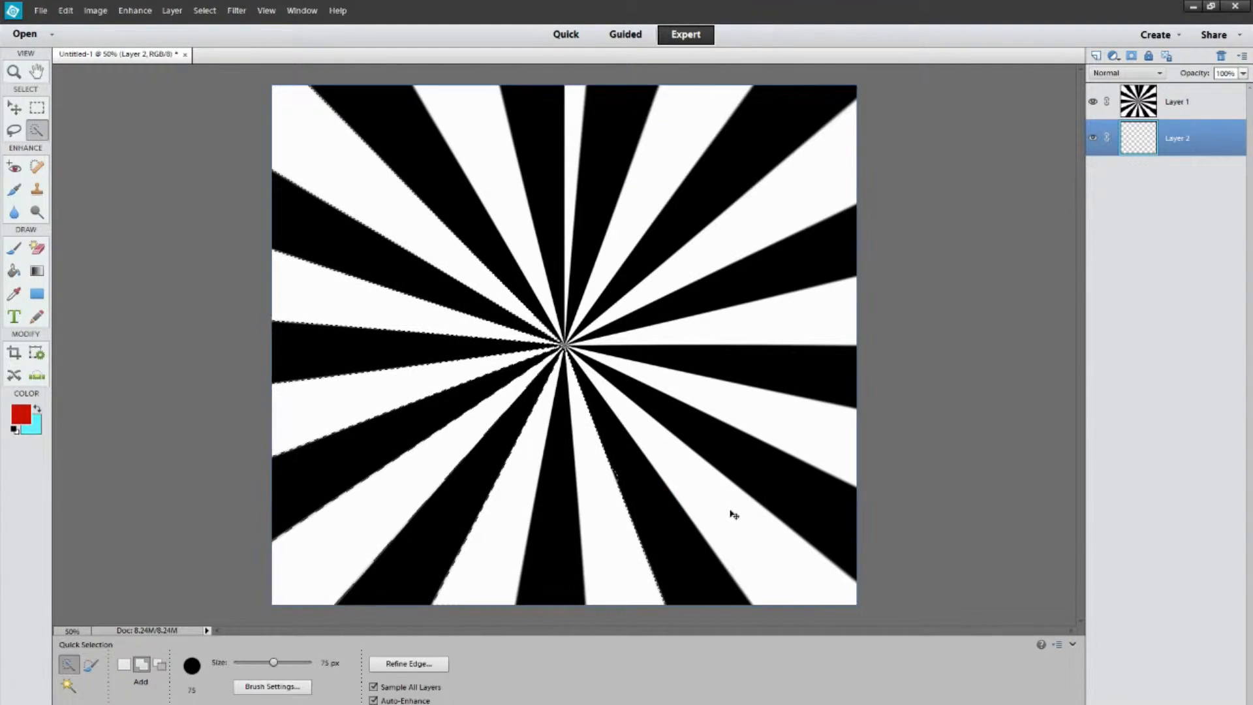
pyautogui.hotkey('ctrl', 'z')
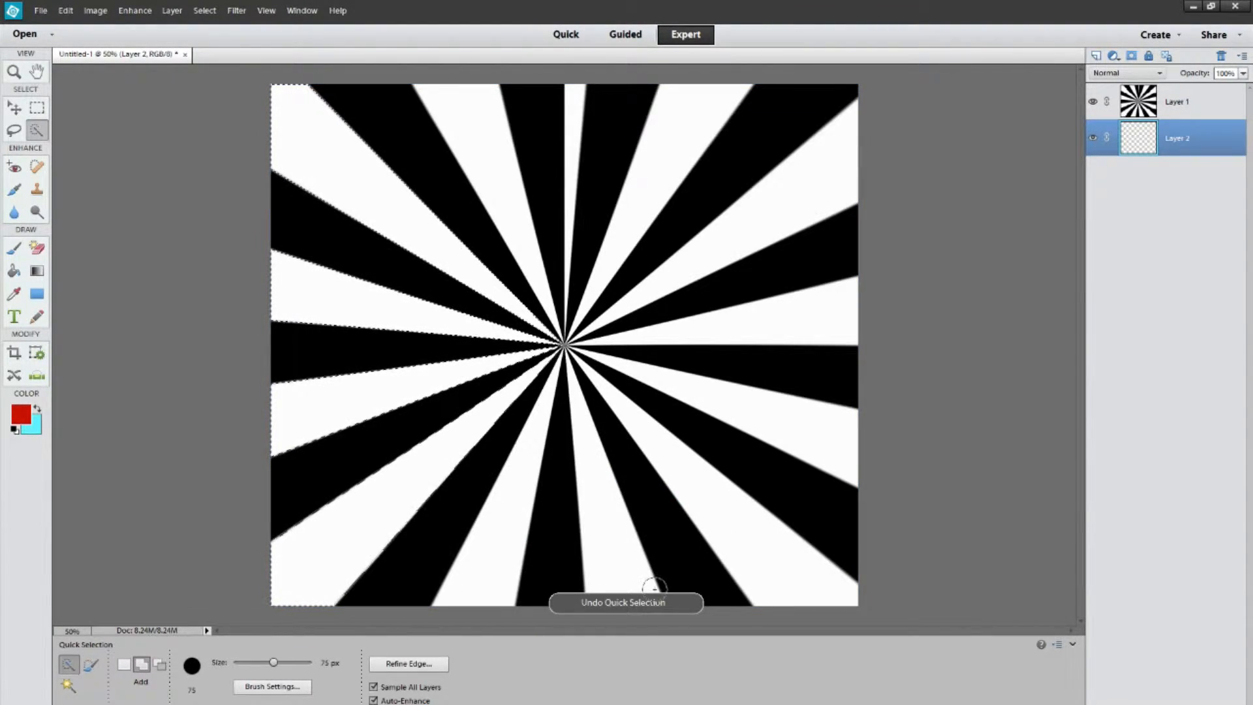
pyautogui.moveTo(493, 585); pyautogui.dragTo(516, 555)
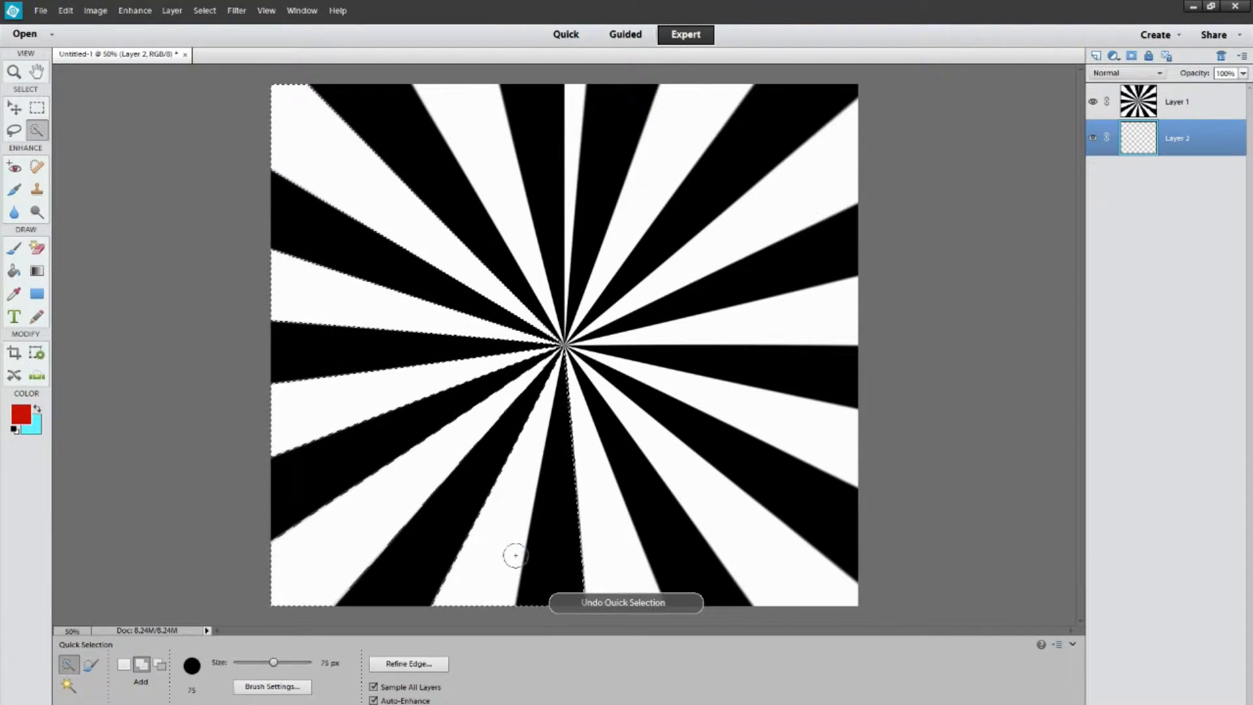
pyautogui.hotkey('ctrl', 'z')
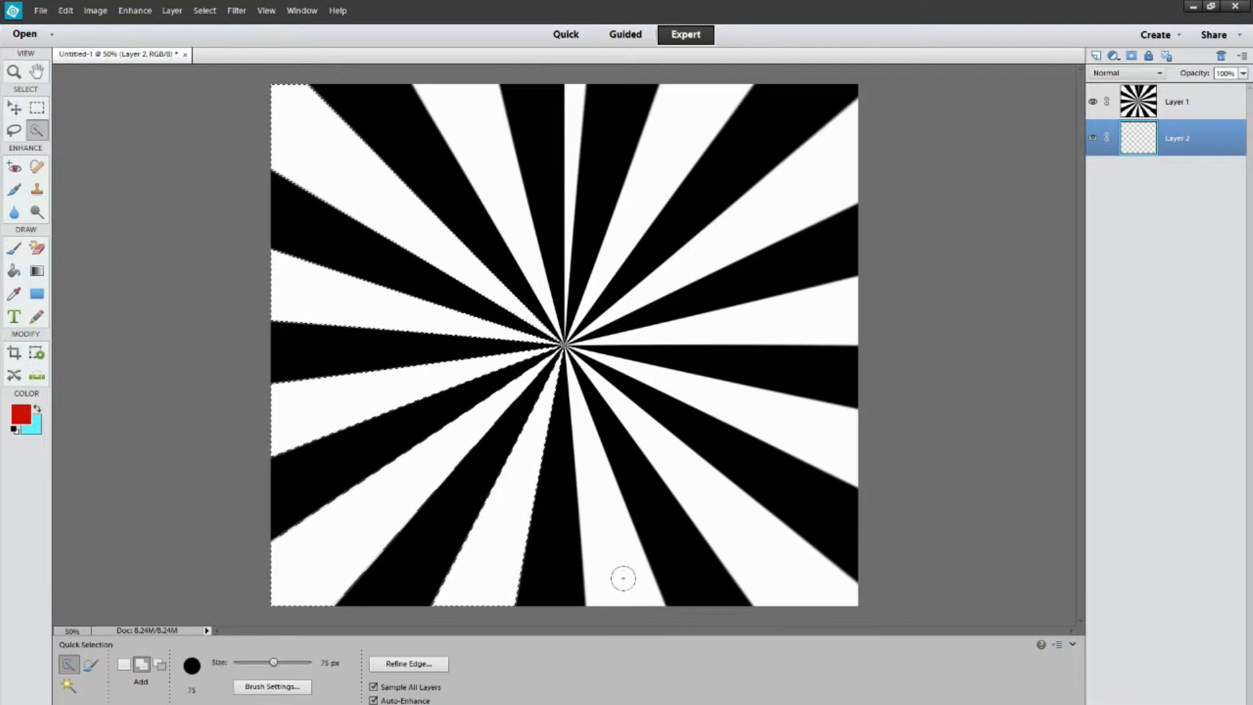
# Add the remaining white rays to the selection, using a 12 px brush size for the thin ray at the top centre
pyautogui.moveTo(750, 540); pyautogui.dragTo(736, 528)
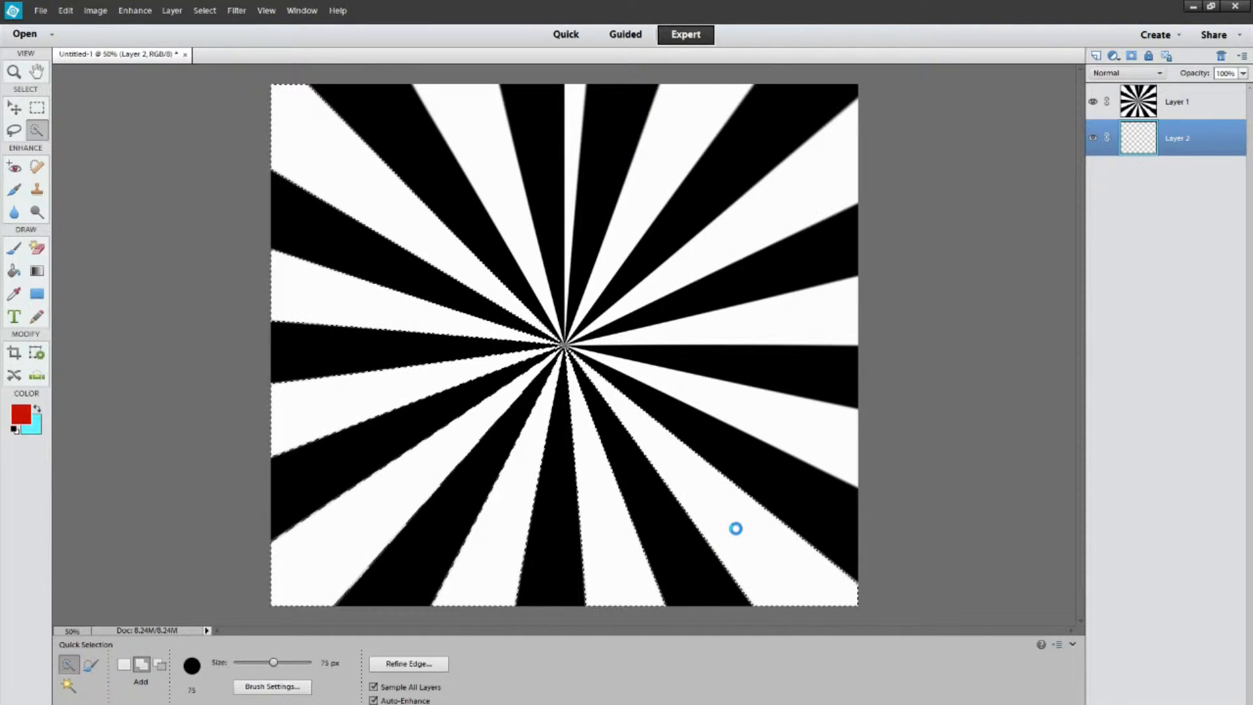
pyautogui.moveTo(821, 438); pyautogui.dragTo(791, 421)
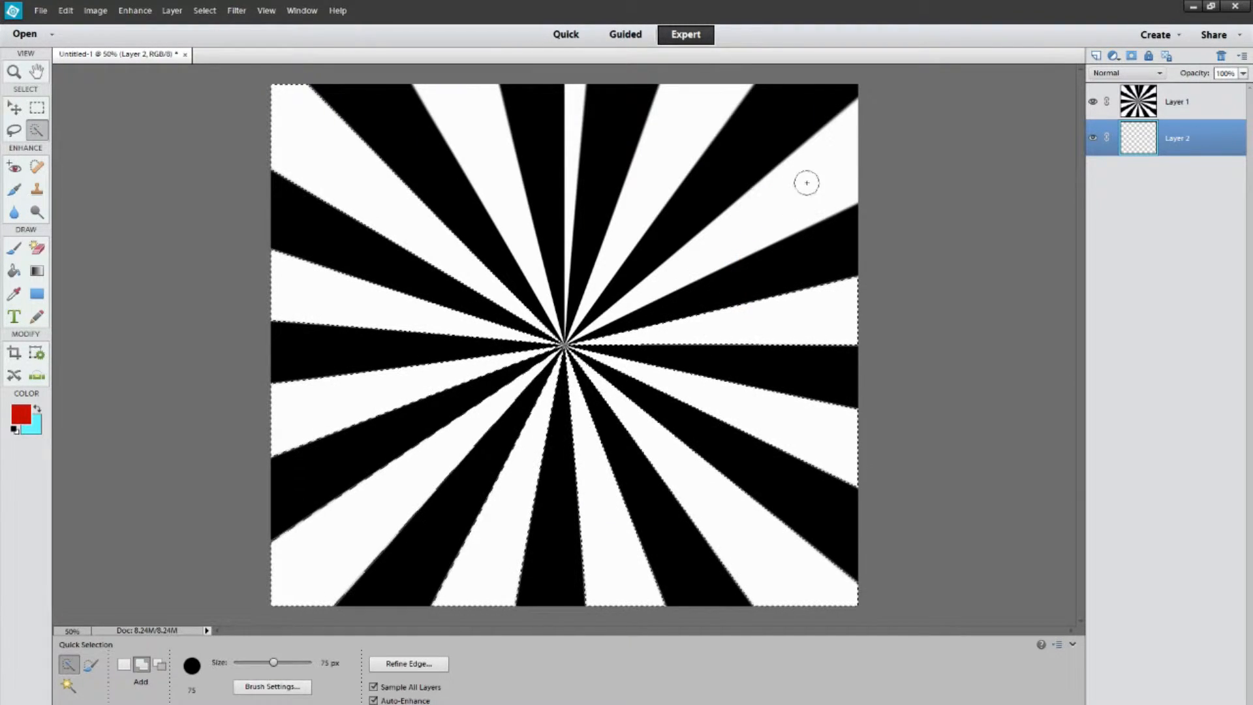
pyautogui.moveTo(695, 107)
pyautogui.mouseDown()
pyautogui.moveTo(641, 159)
pyautogui.moveTo(578, 96)
pyautogui.mouseUp()
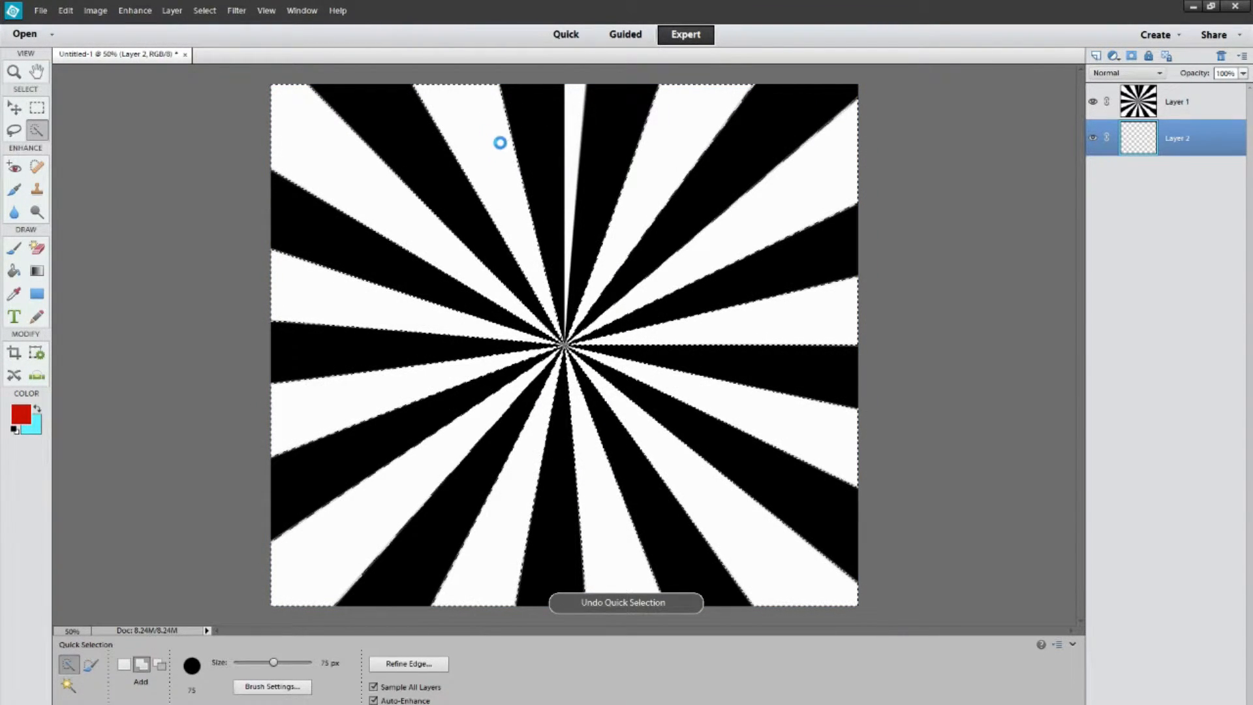
pyautogui.moveTo(271, 665); pyautogui.dragTo(240, 662)
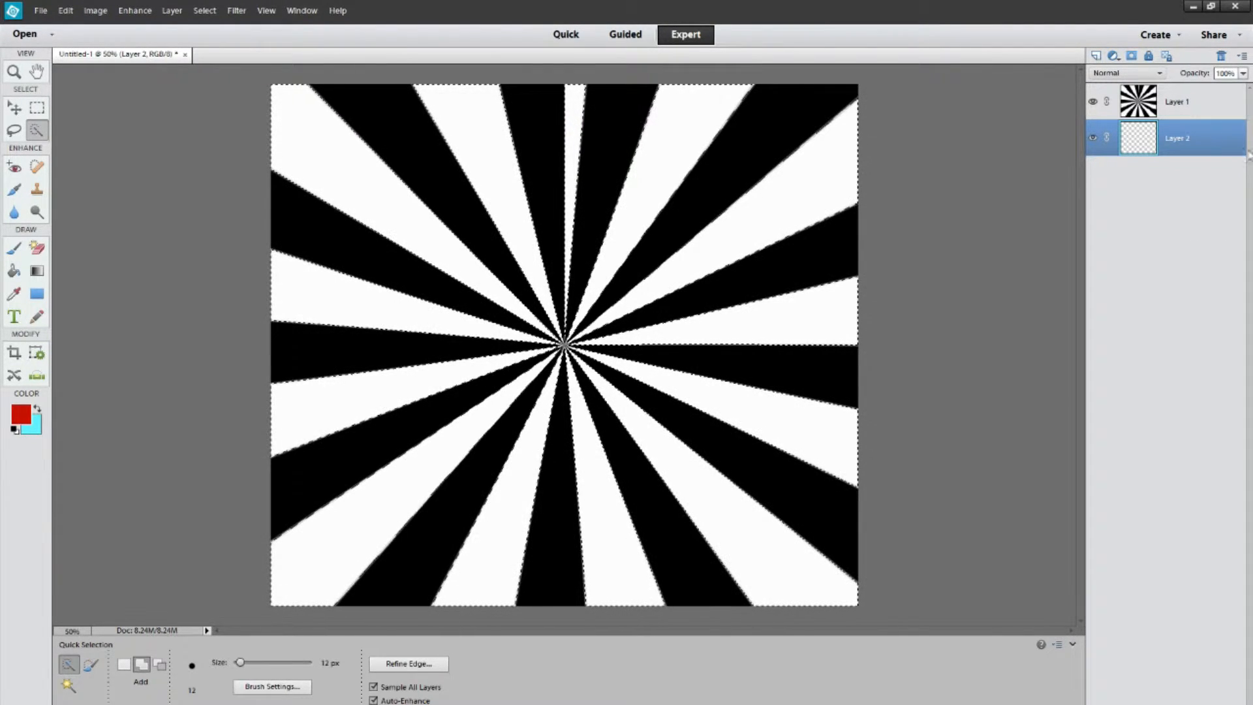
# Delete the selected white rays from Layer 1 and clear the selection
pyautogui.click(1165, 112)
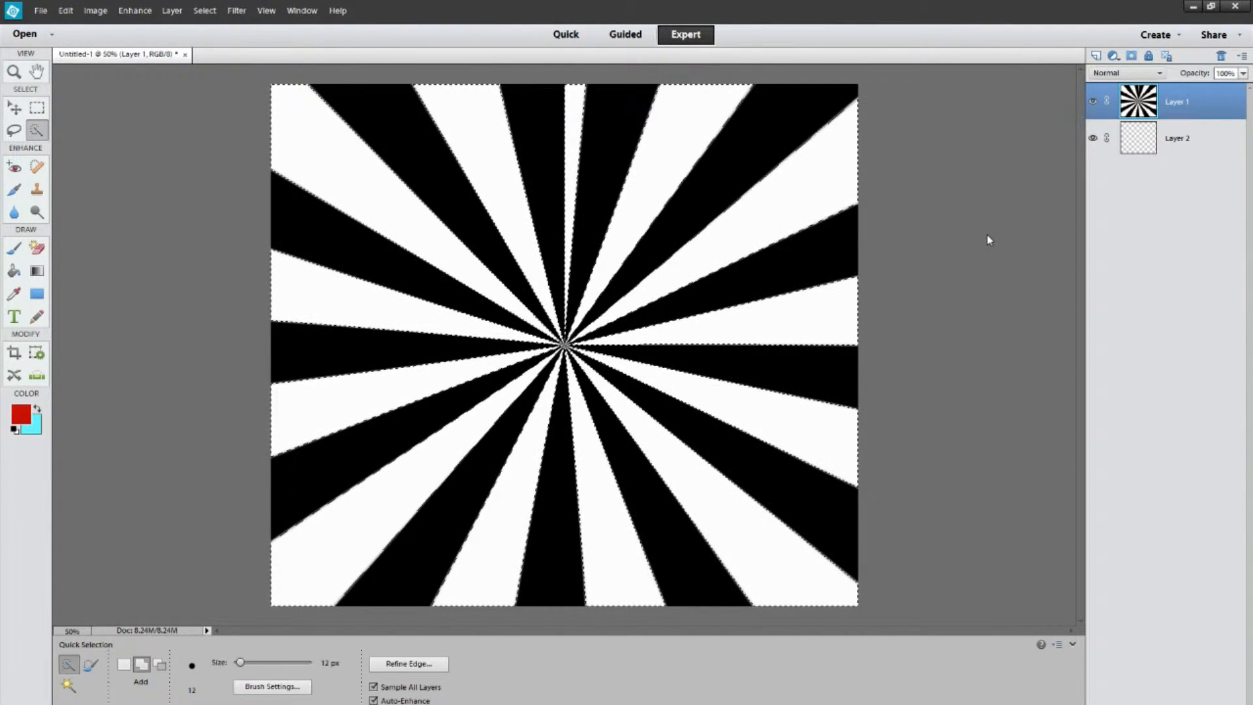
pyautogui.press('Delete')
pyautogui.hotkey('ctrl', 'd')
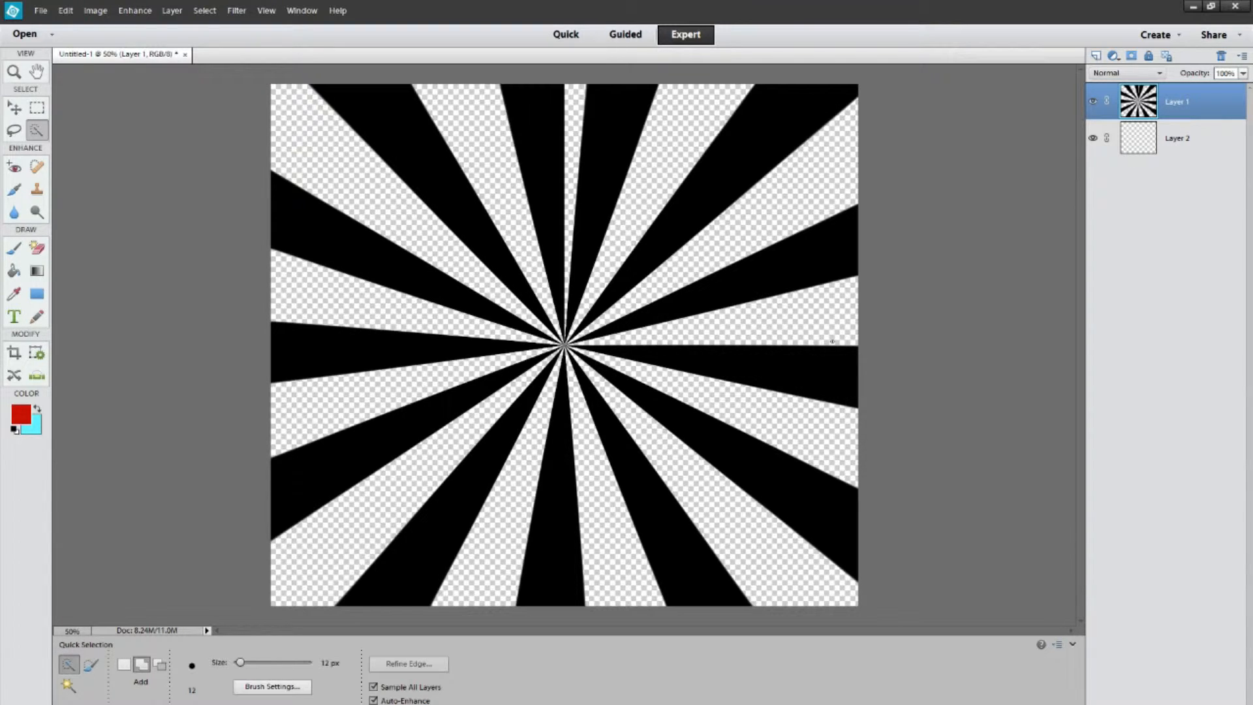
# Select the whole canvas and define it as a brush named "starbusrt brush"
pyautogui.hotkey('ctrl', 'a')
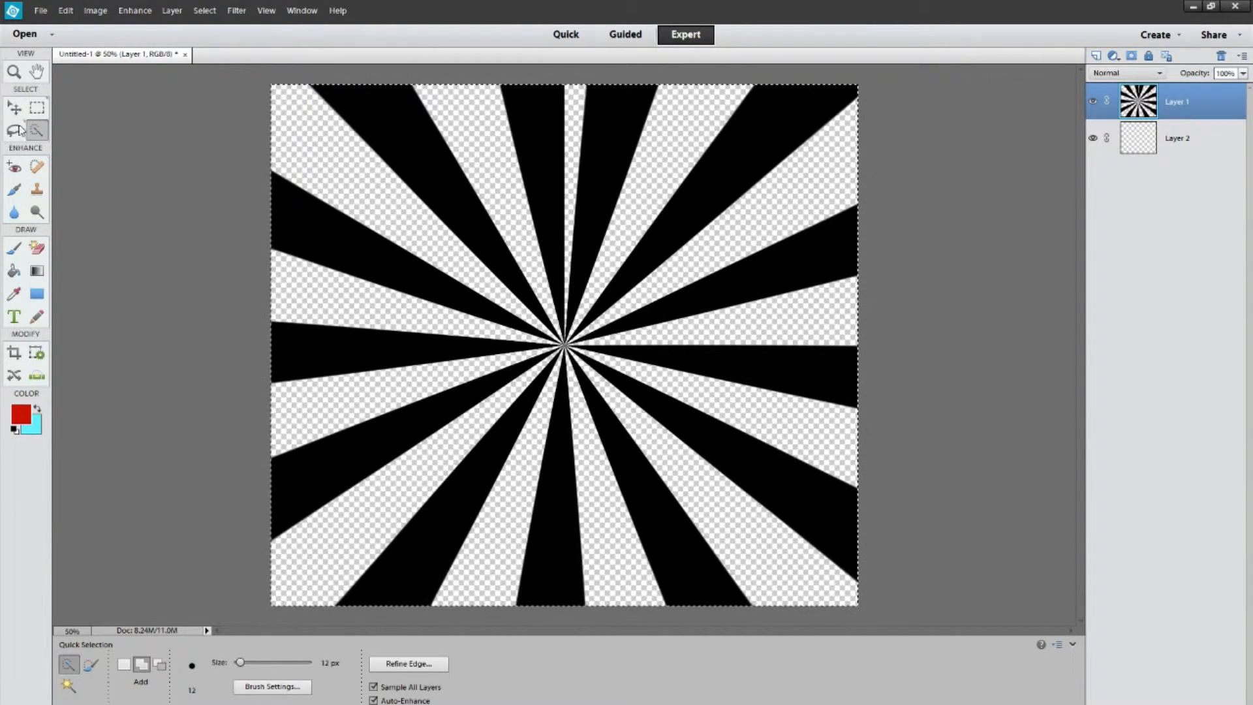
pyautogui.click(71, 12)
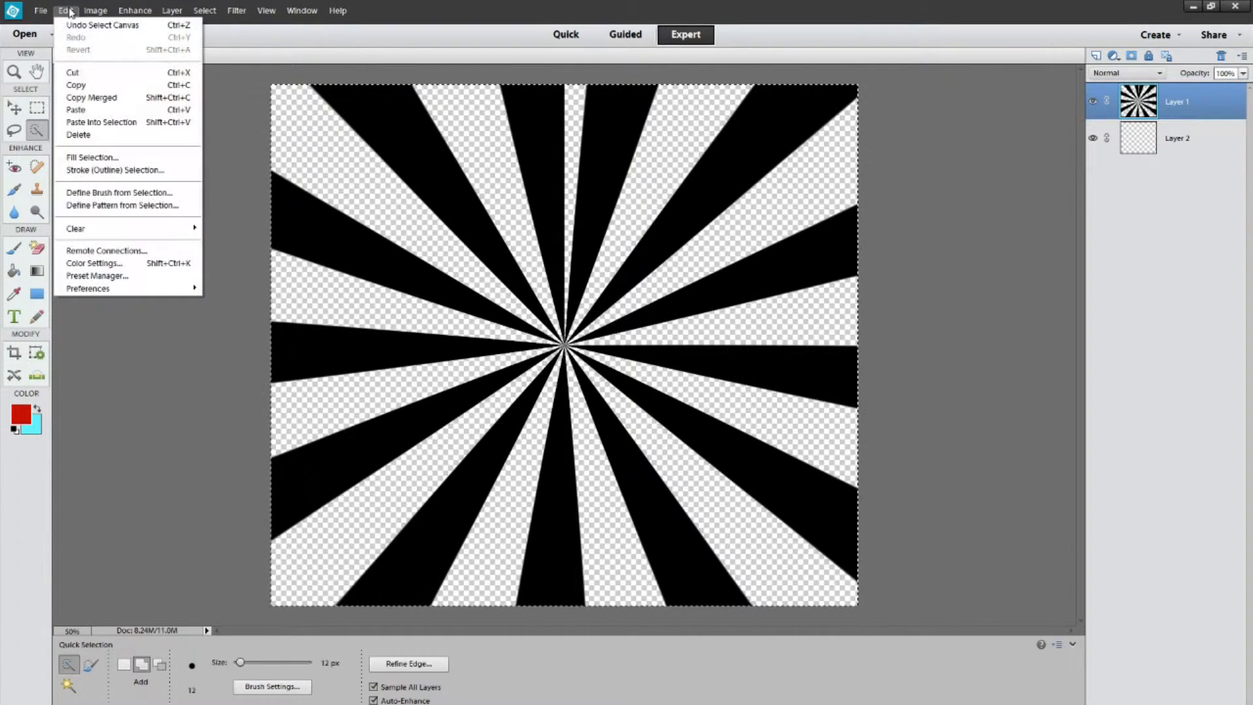
pyautogui.click(176, 194)
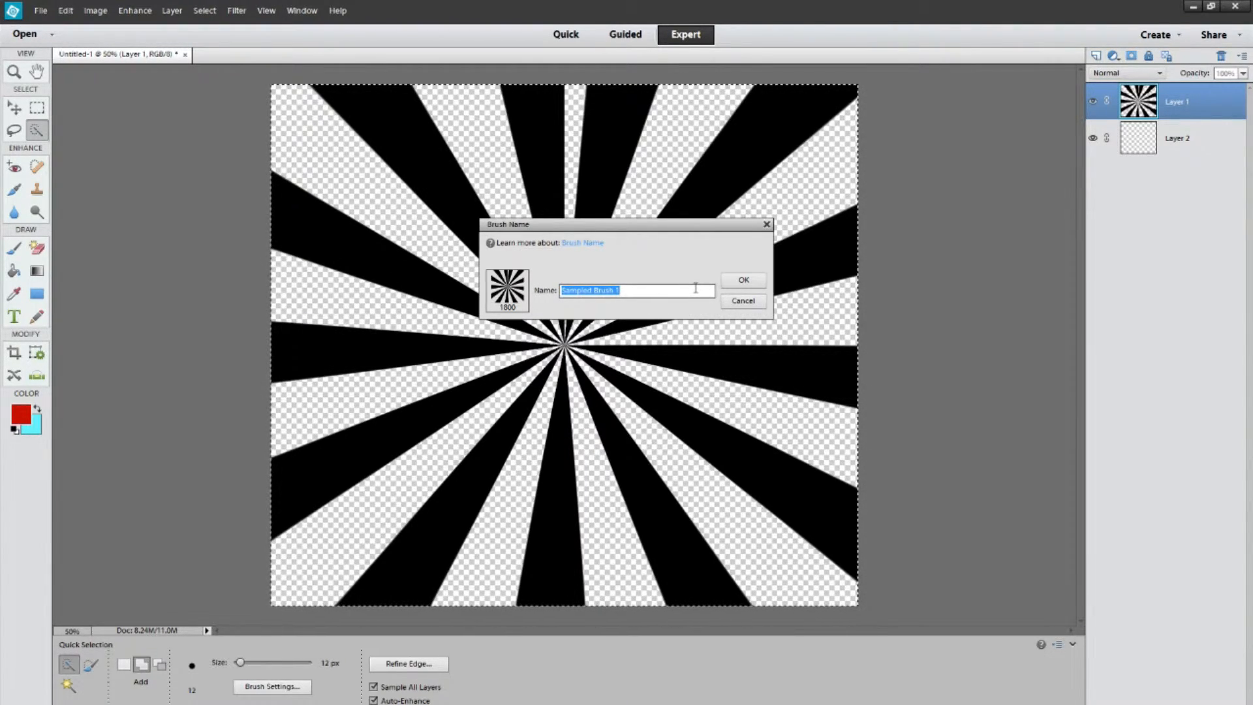
pyautogui.write('starbusrt brush')
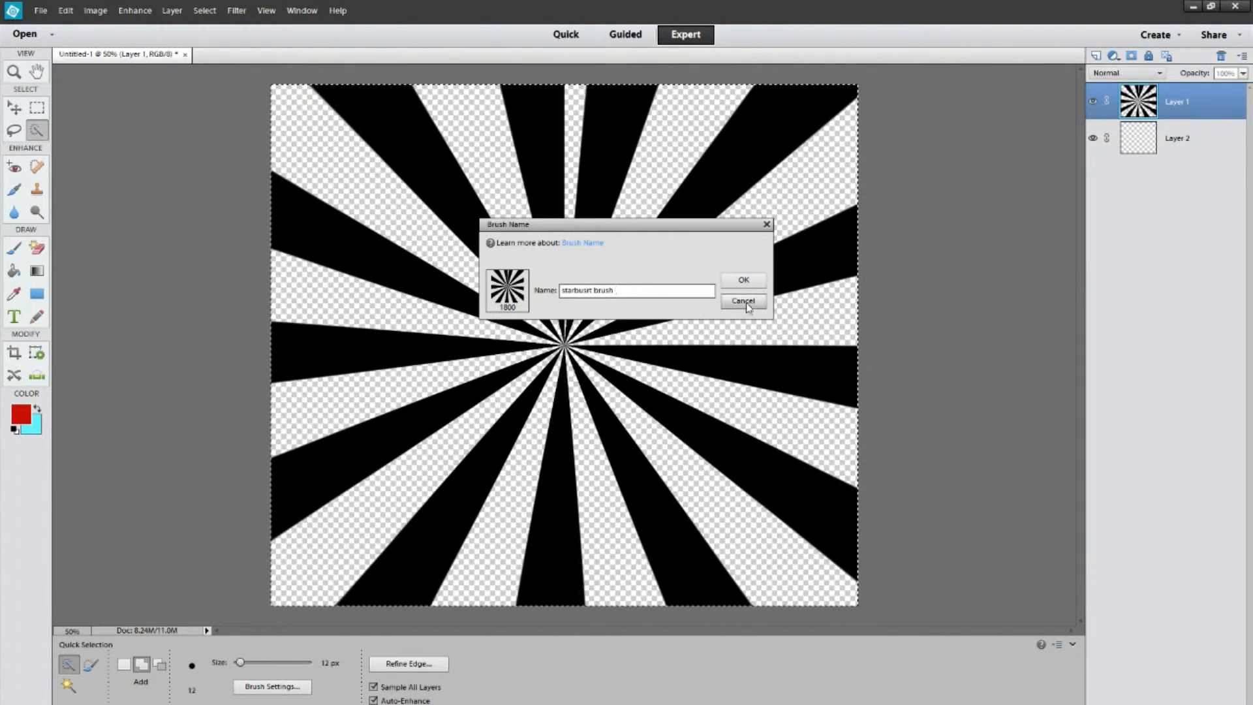
pyautogui.click(736, 281)
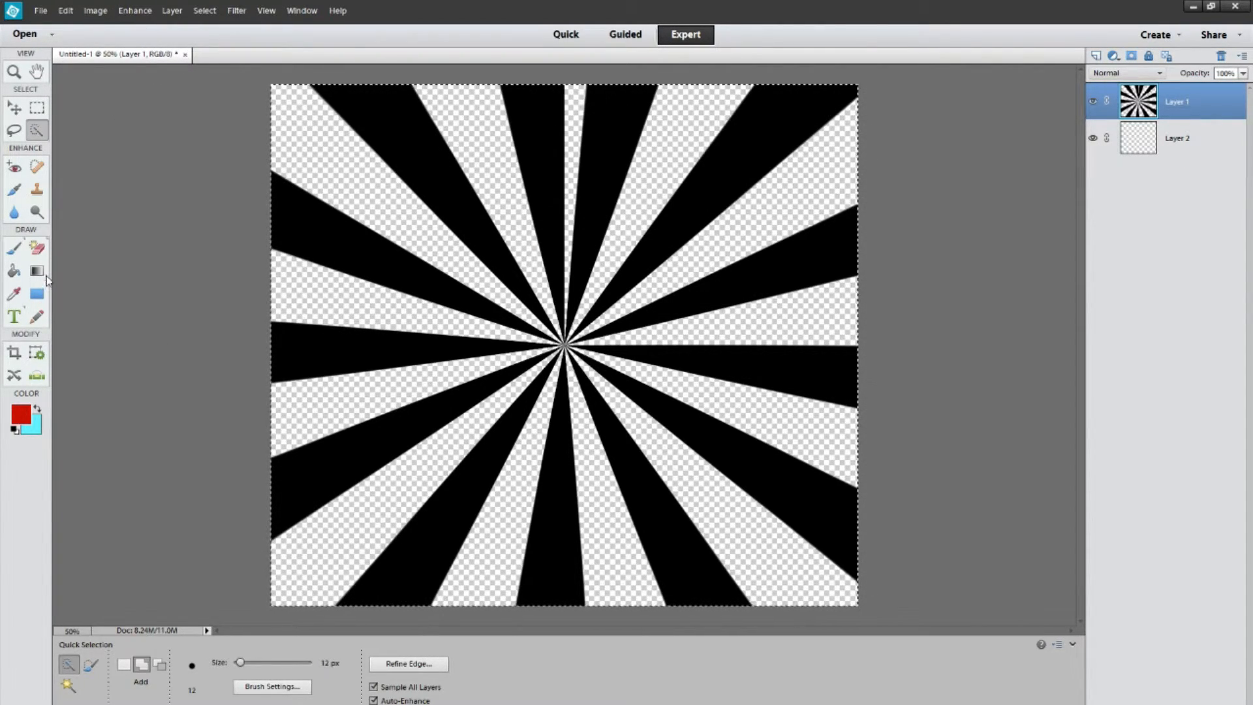
# Activate the Brush tool and find the 1800 px starburst brush at the end of the Default Brushes set
pyautogui.click(14, 251)
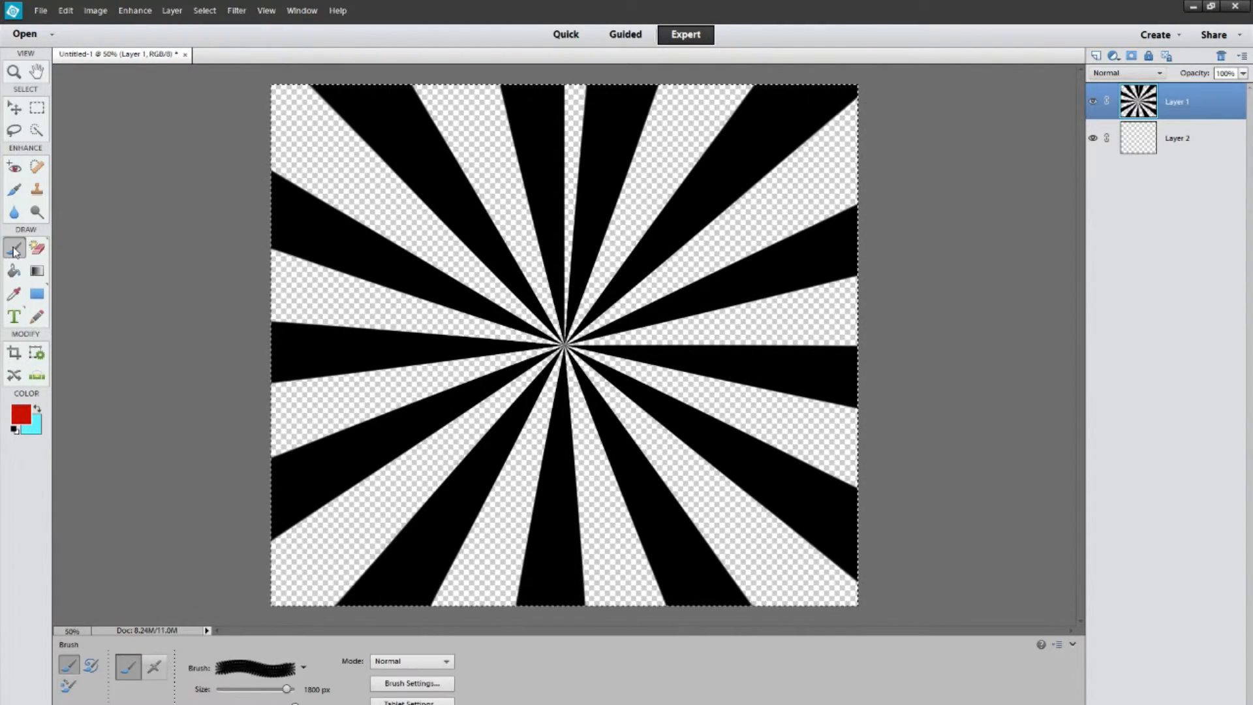
pyautogui.click(303, 668)
pyautogui.scroll(-2, 313, 635)
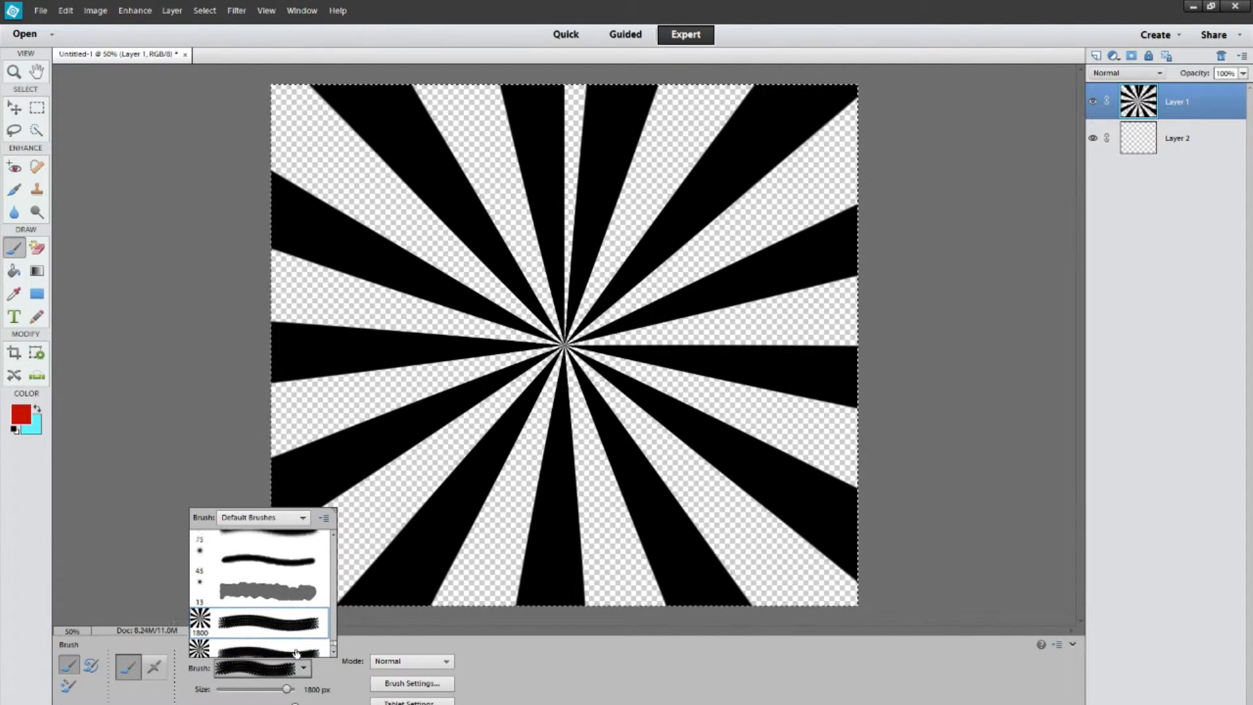
pyautogui.scroll(2, 271, 635)
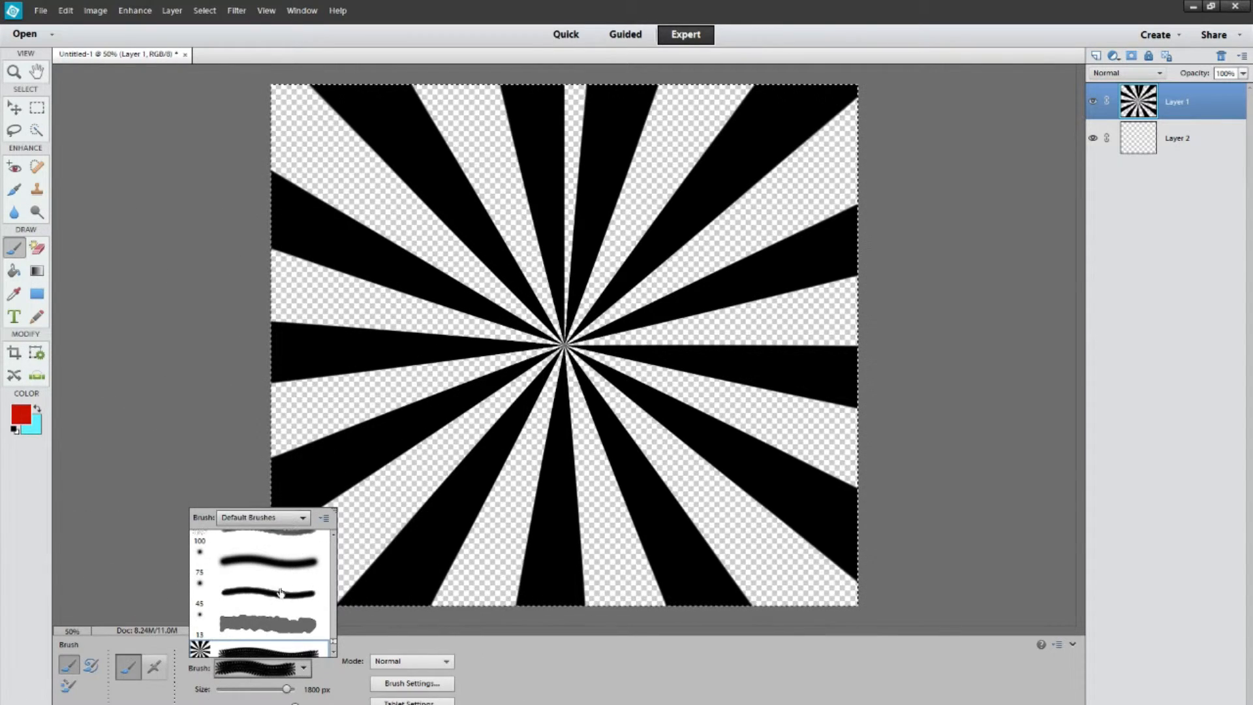
pyautogui.scroll(-2, 282, 584)
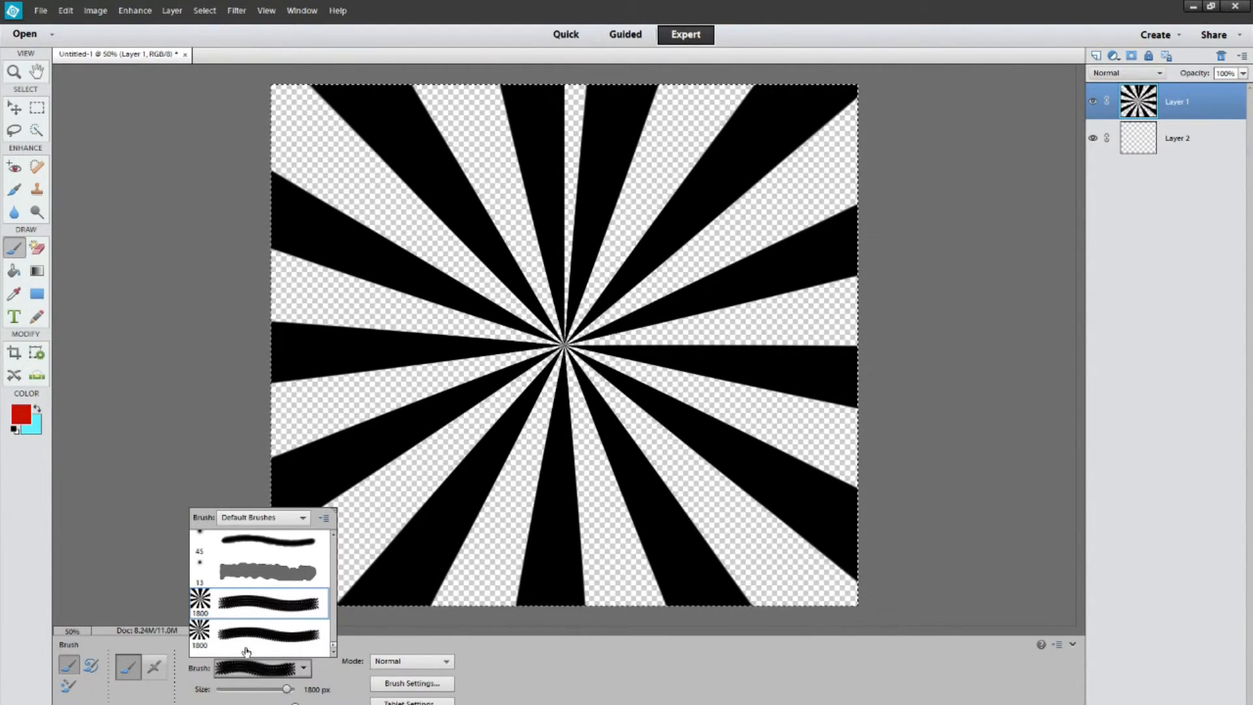